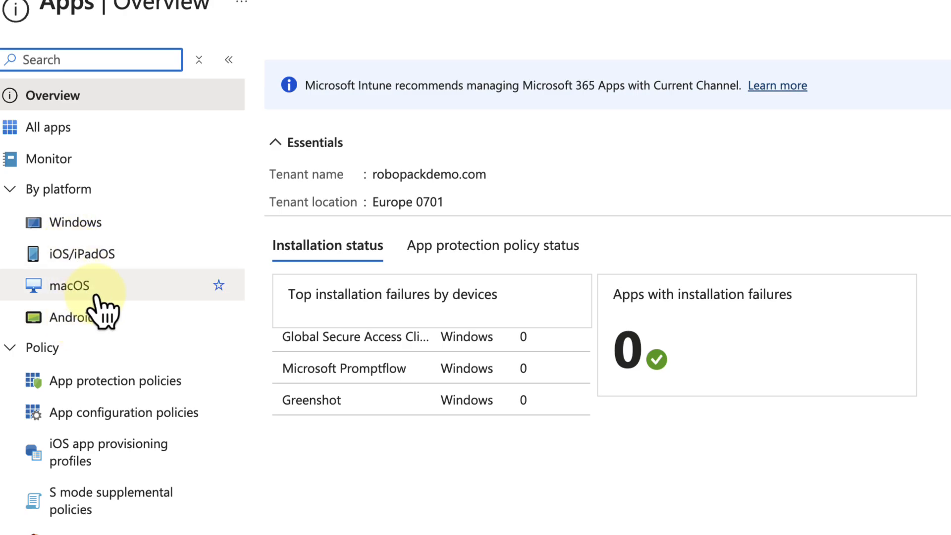
- Add a new Windows app in Intune with type Microsoft Store app (new)
left_click(64, 223)
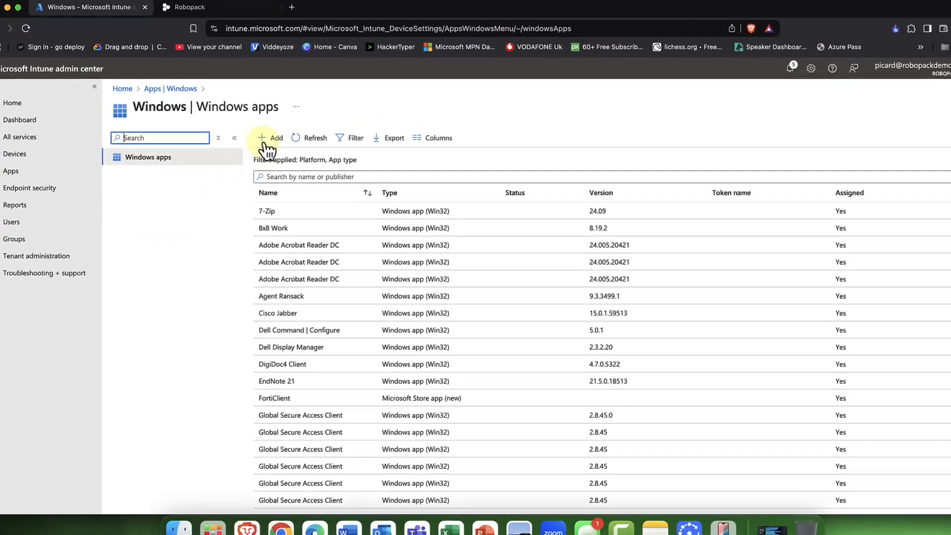
left_click(268, 123)
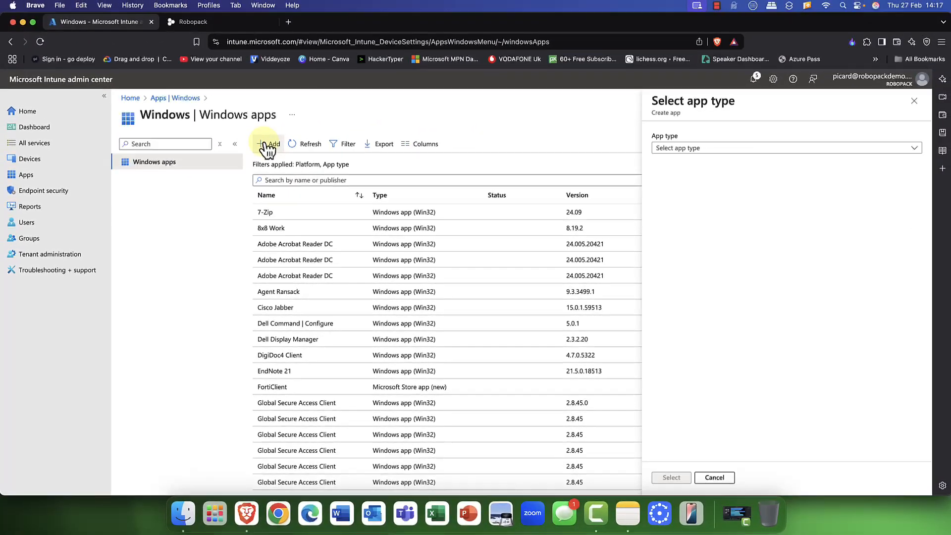
left_click(683, 151)
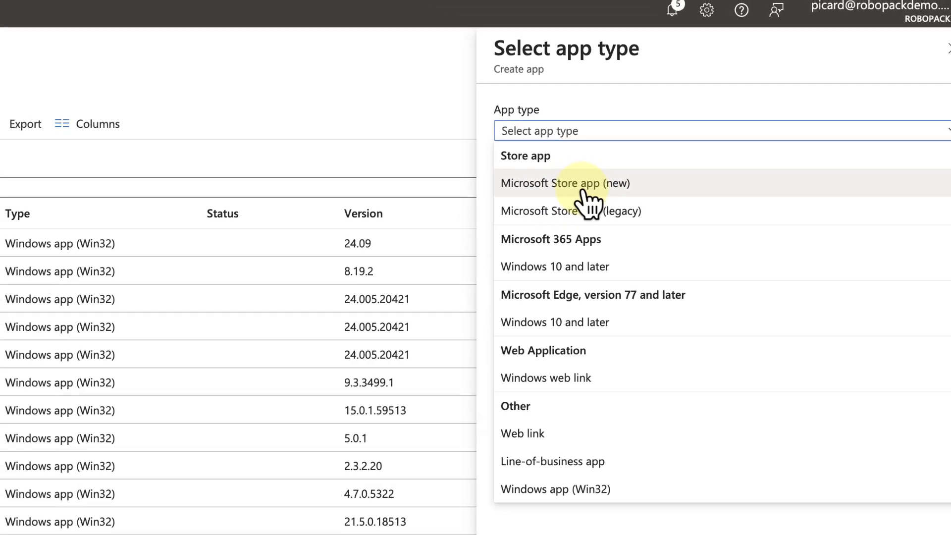
left_click(628, 187)
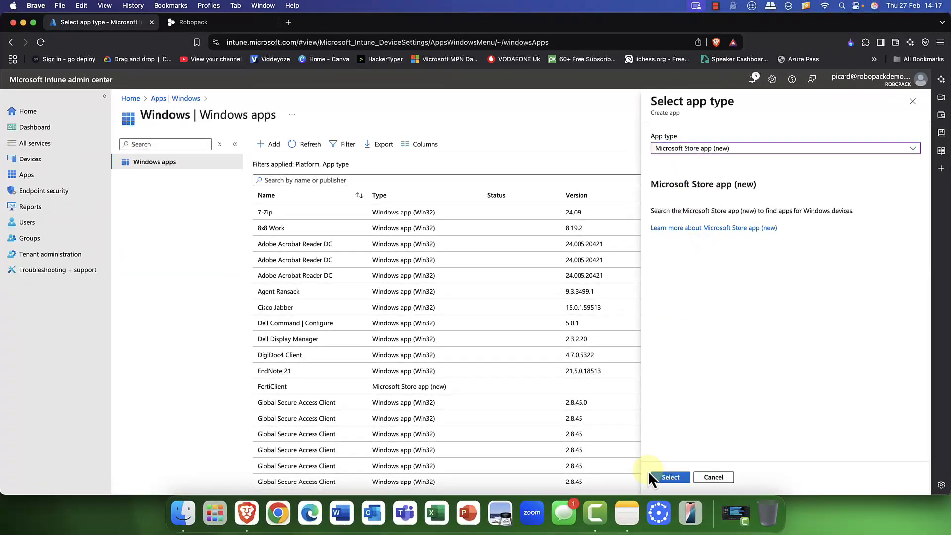
left_click(671, 476)
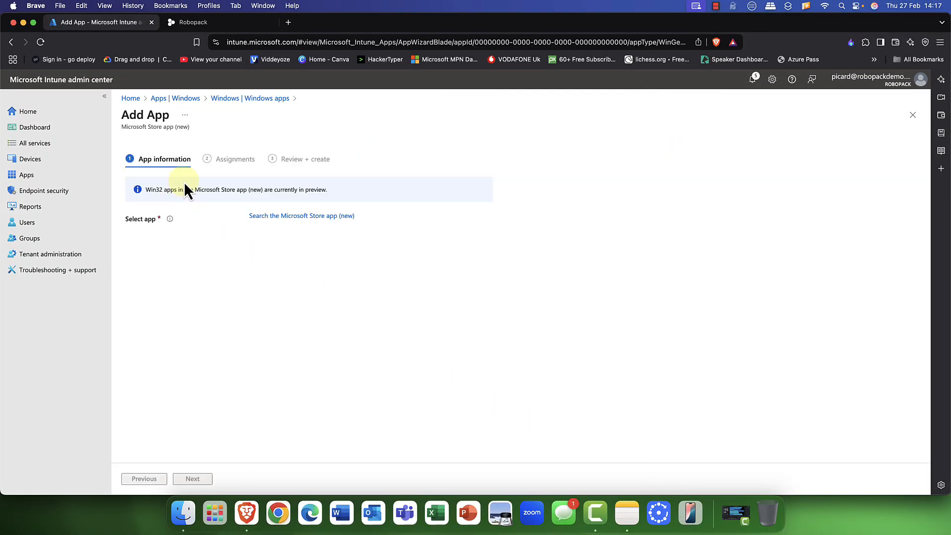
- Search the Store for 'zoom', pick Zoom Workplace, then return to Windows apps after the package error
left_click(287, 218)
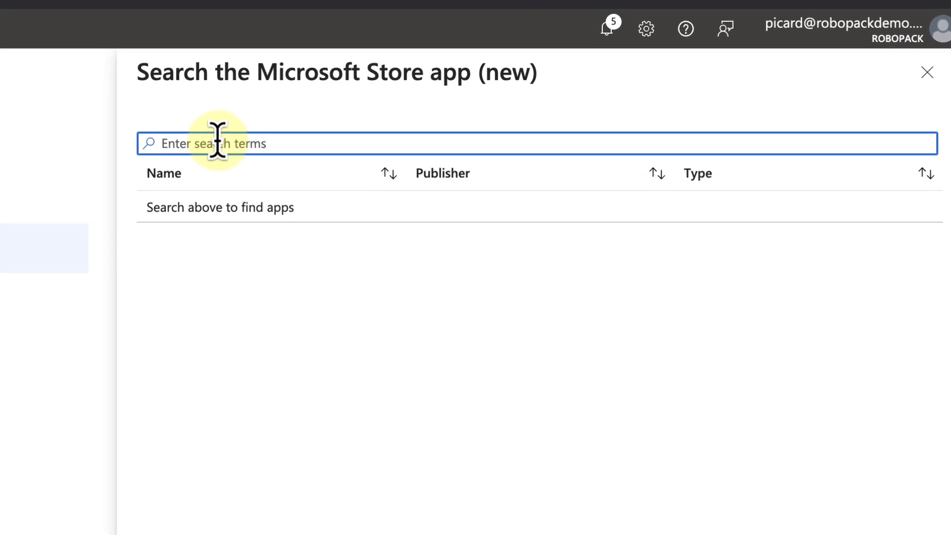
type("z")
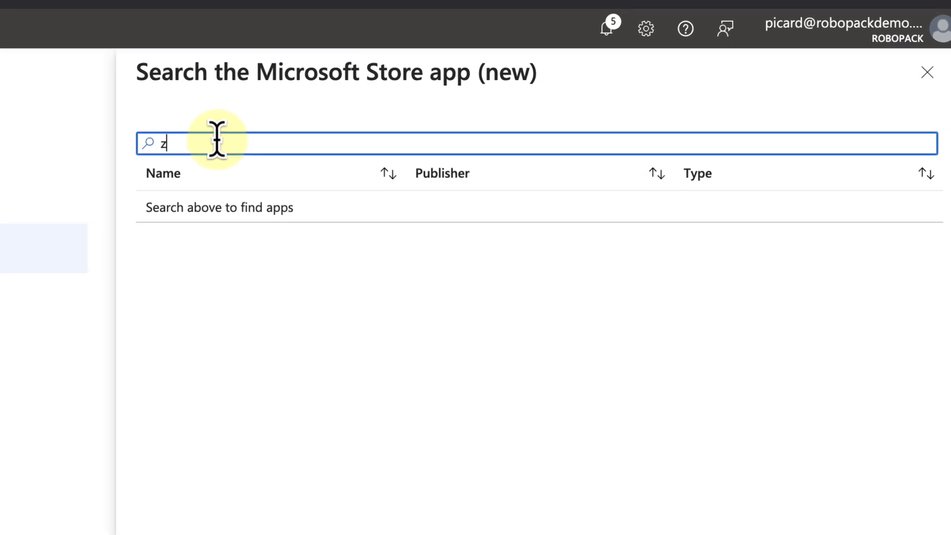
type("oom")
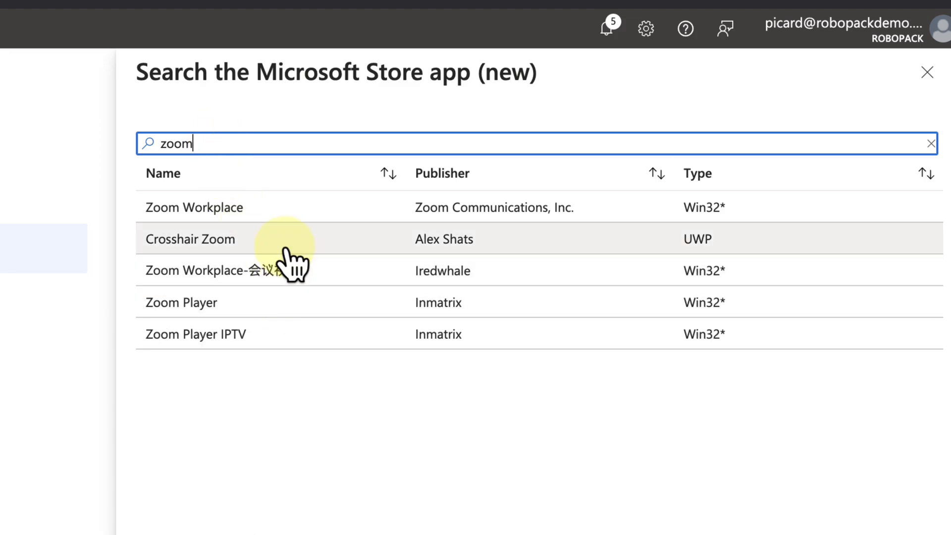
left_click(252, 217)
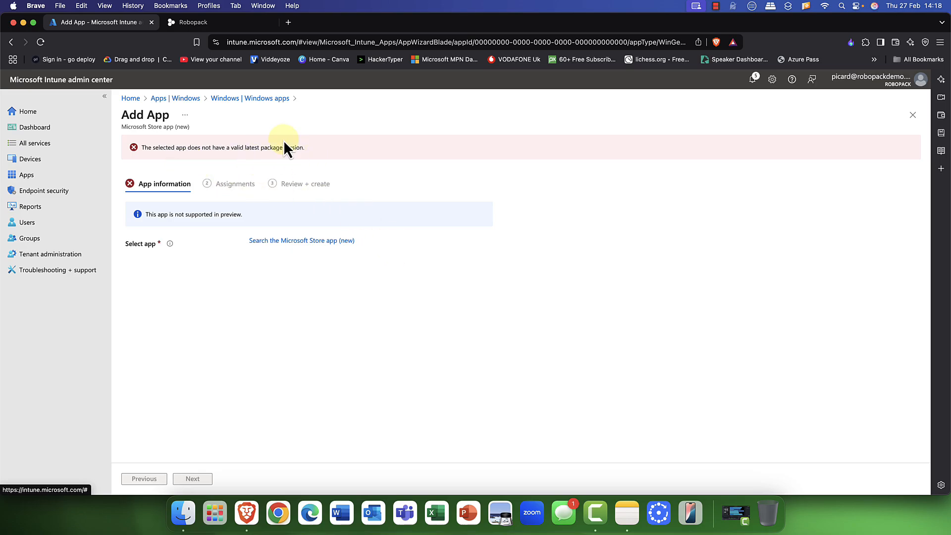
left_click(246, 100)
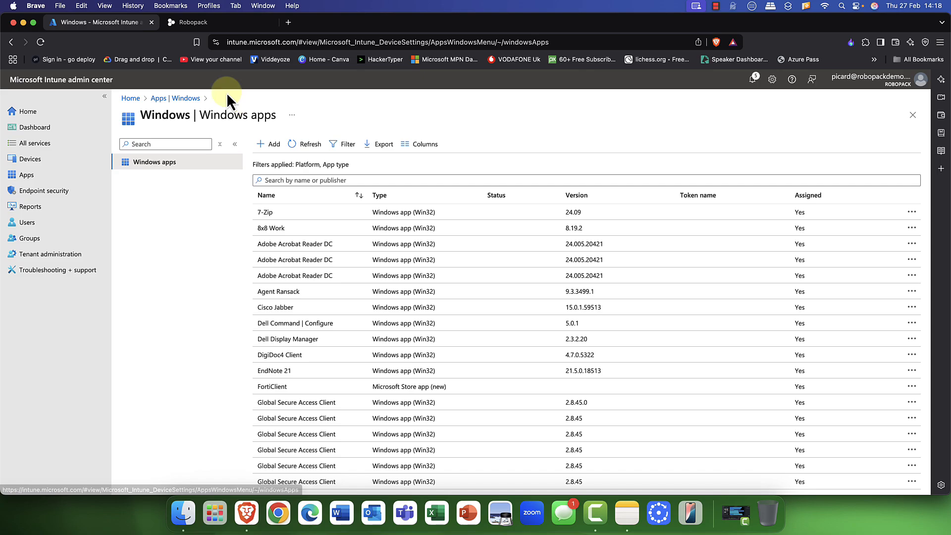
- Switch to the Robopack browser tab showing its home page
left_click(201, 24)
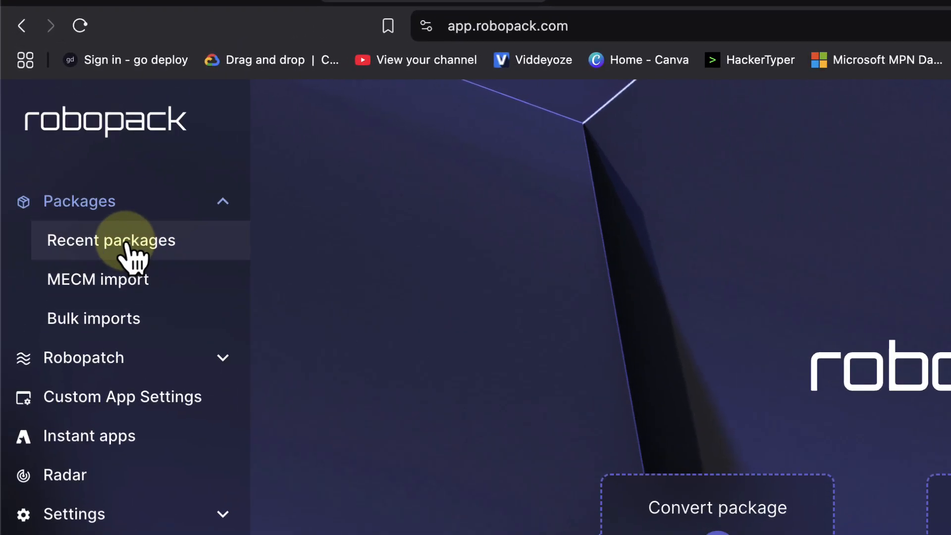
- Browse Recent packages, scrolling through Greenshot, LibreOffice, Google Chrome and other uploaded apps
left_click(127, 249)
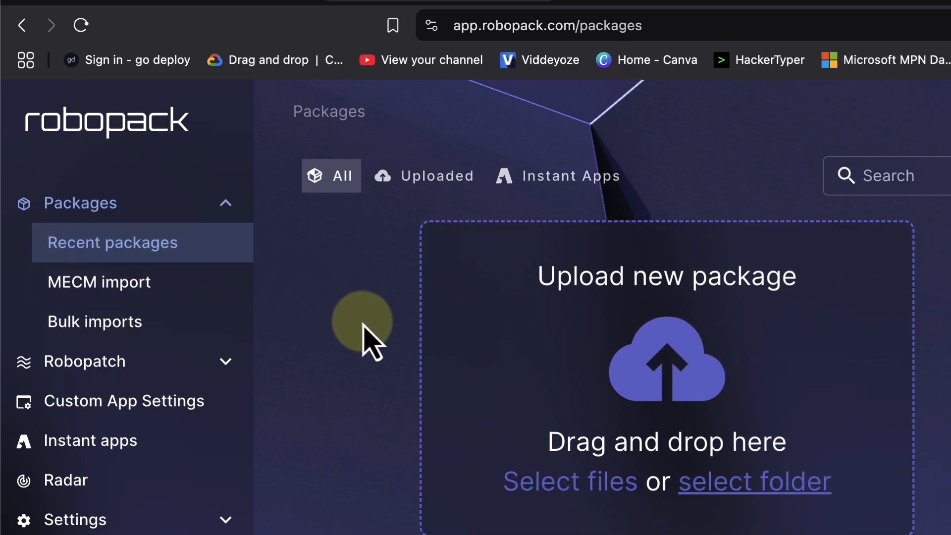
scroll(272, 294, "down", 5)
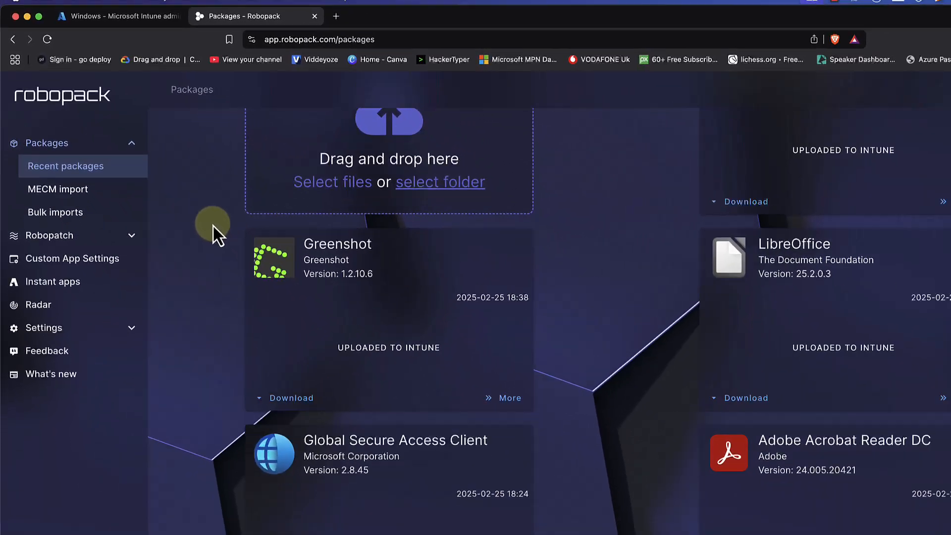
scroll(213, 226, "down", 5)
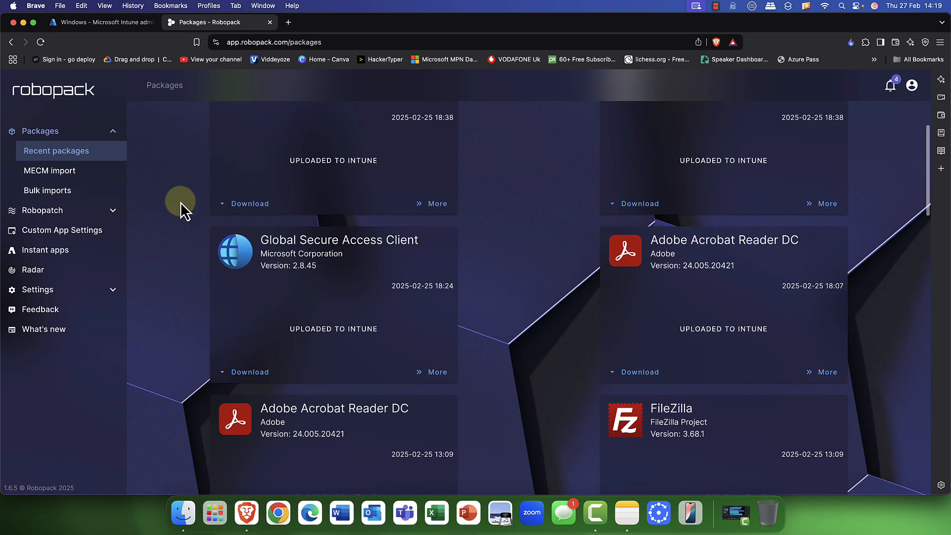
scroll(181, 202, "down", 5)
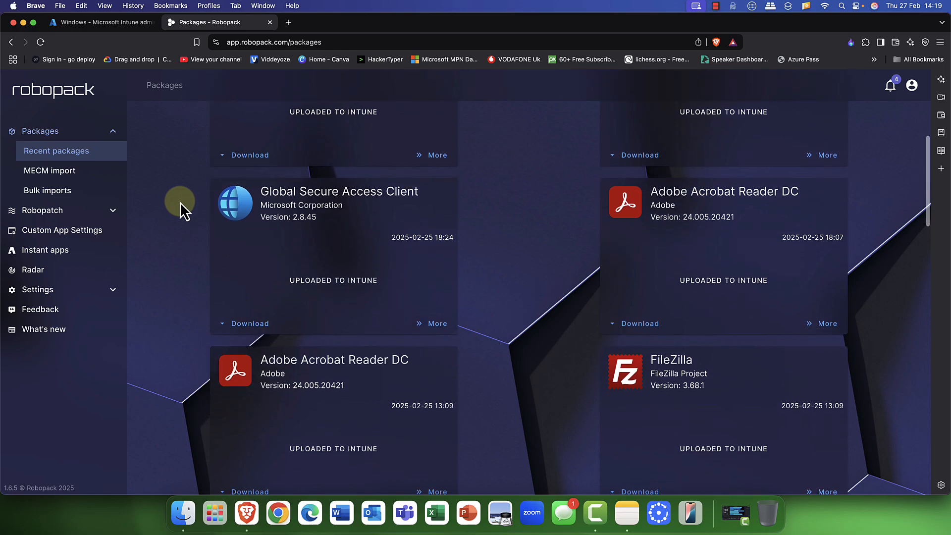
scroll(180, 202, "down", 3)
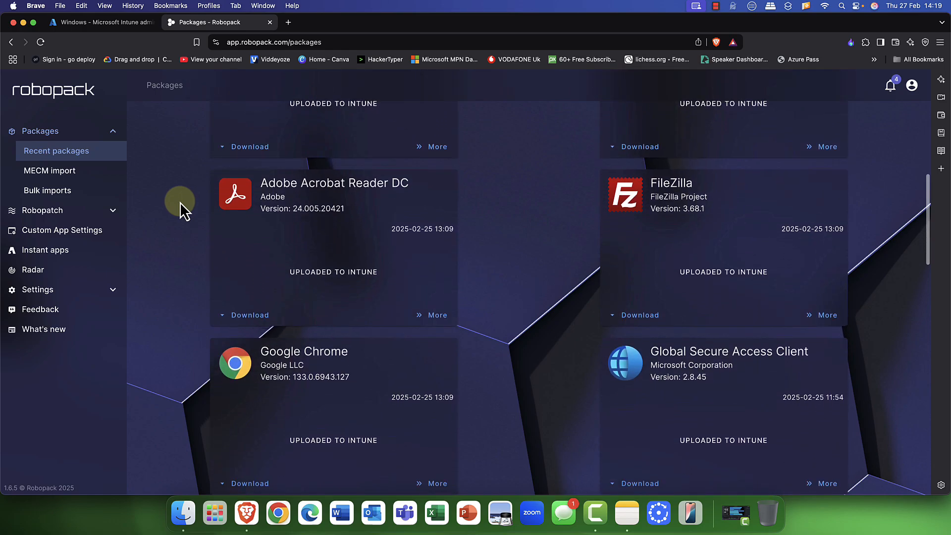
scroll(312, 205, "down", 3)
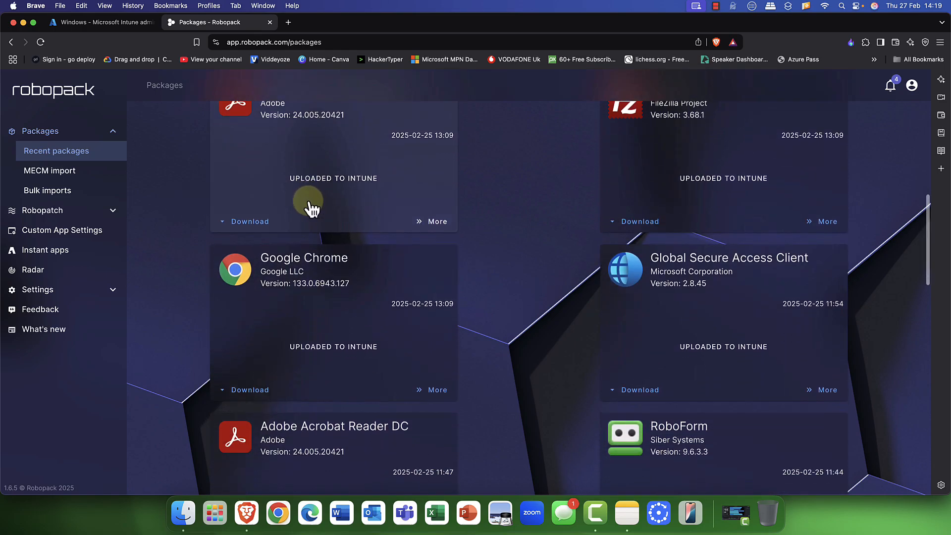
scroll(307, 208, "up", 10)
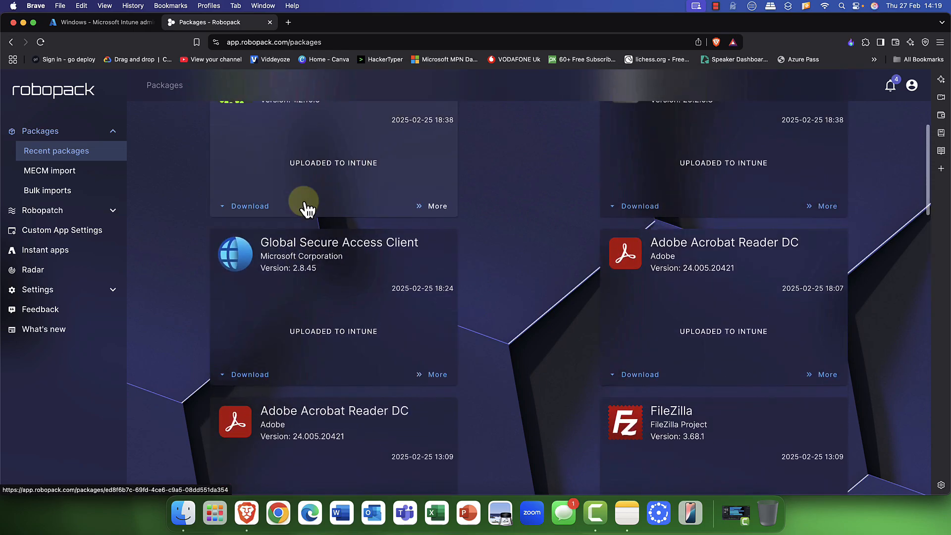
scroll(285, 349, "up", 5)
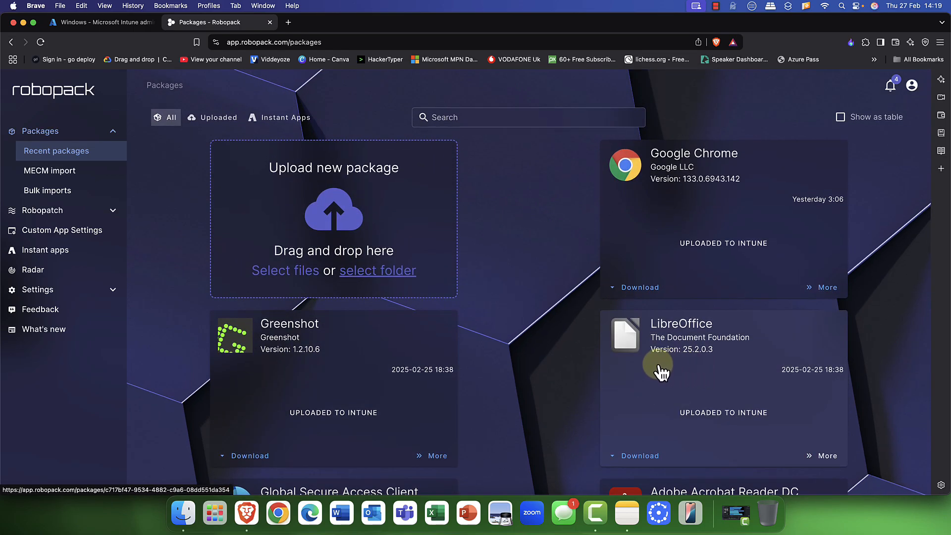
- Go from MECM import to the empty Bulk imports page, expanding and collapsing Robopatch
left_click(37, 174)
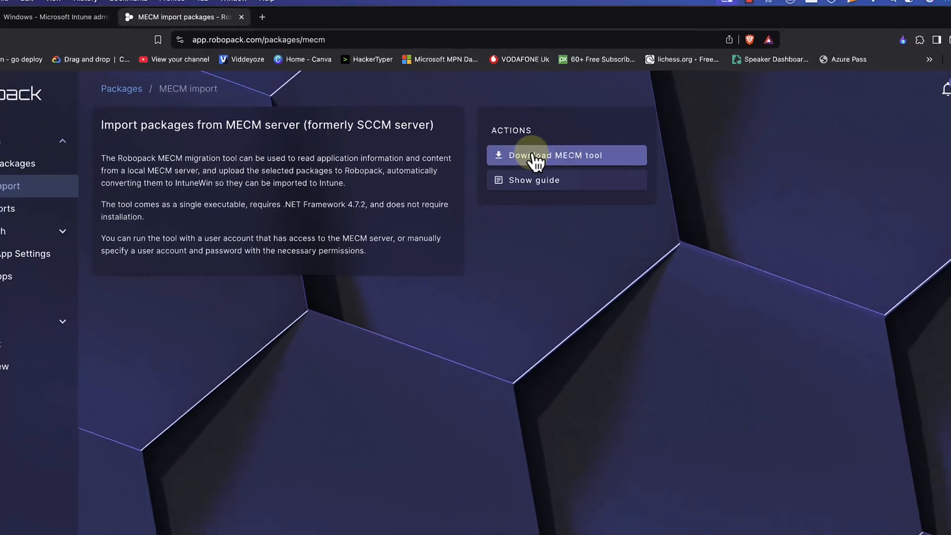
left_click(34, 193)
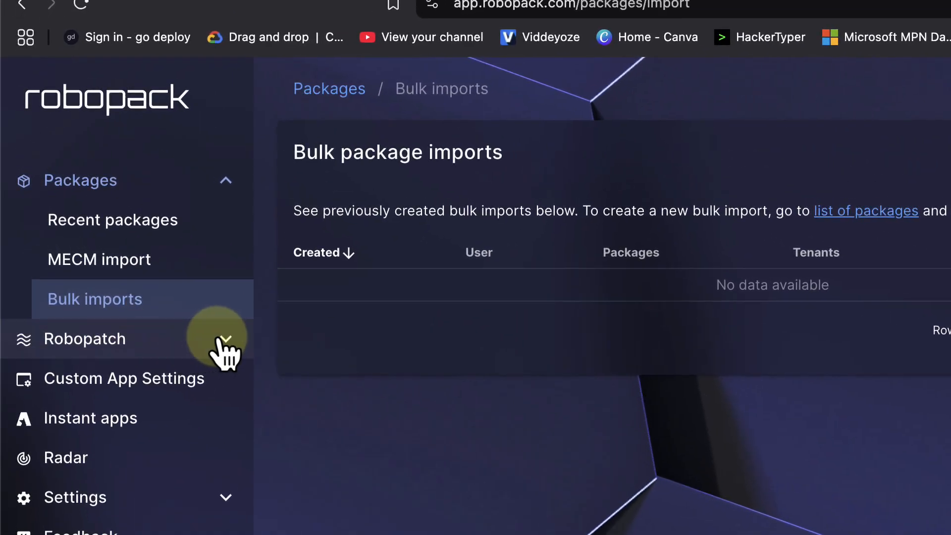
left_click(226, 338)
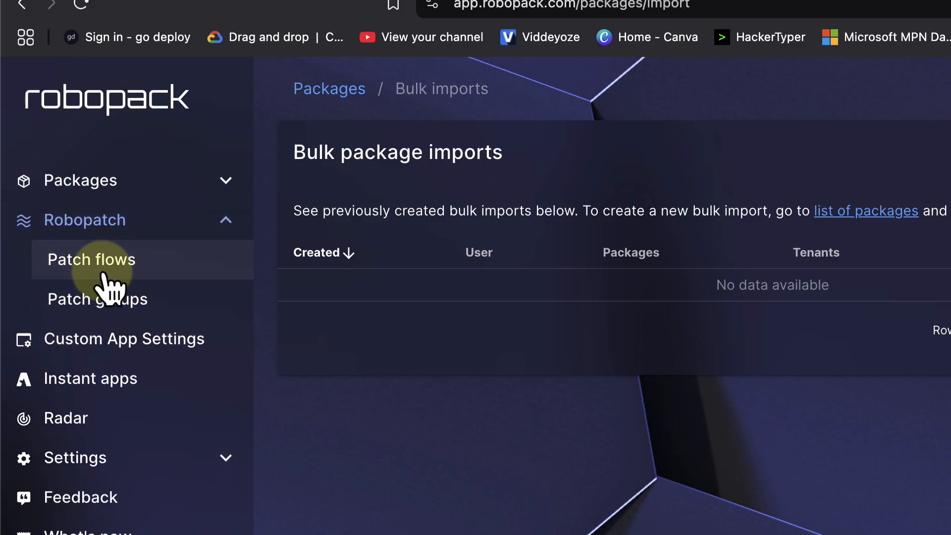
left_click(238, 223)
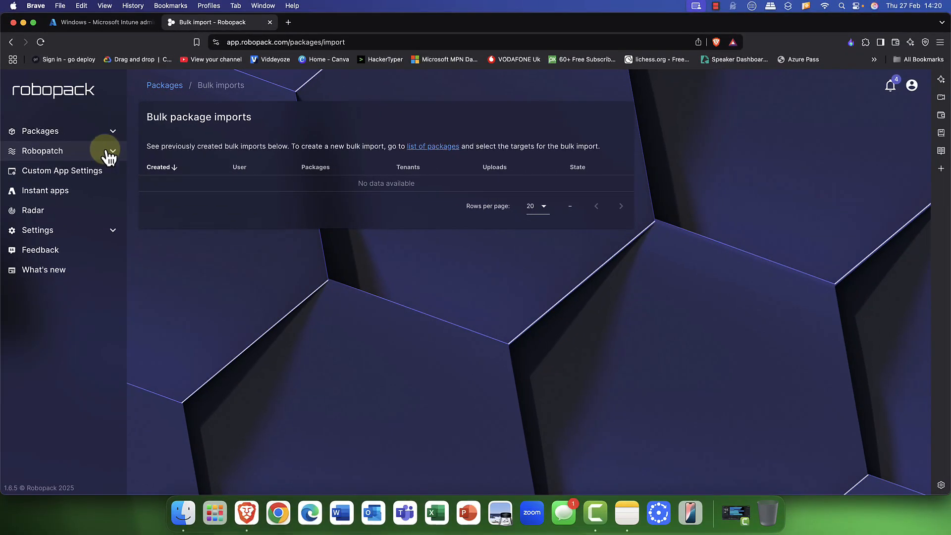
- Search Instant apps from the Robopack home page for 'zoom' and scroll the Winget results
left_click(69, 142)
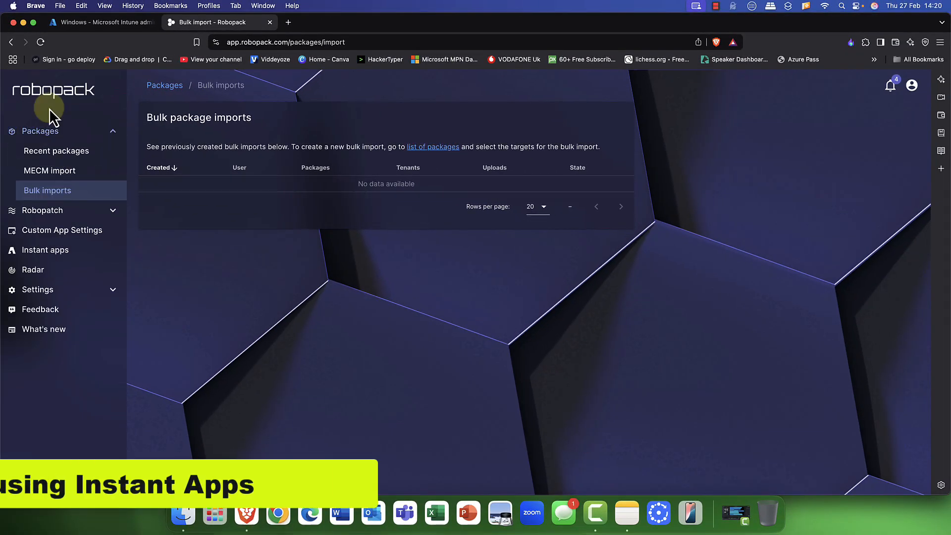
left_click(55, 90)
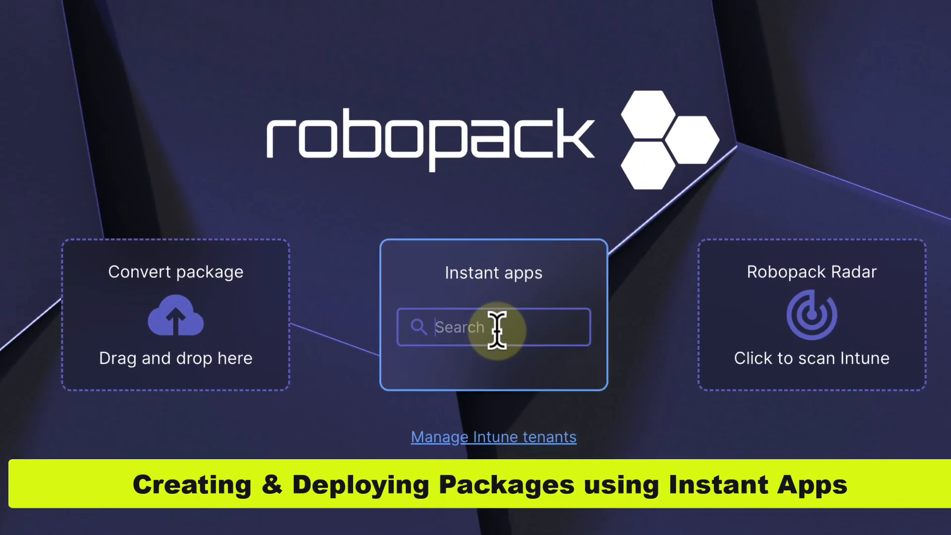
left_click(494, 331)
type("zoom")
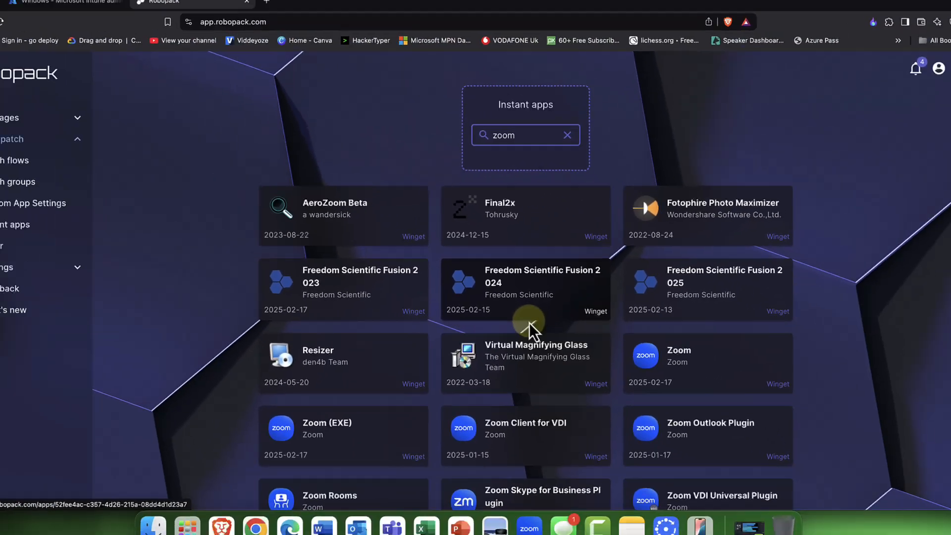
scroll(512, 331, "down", 1)
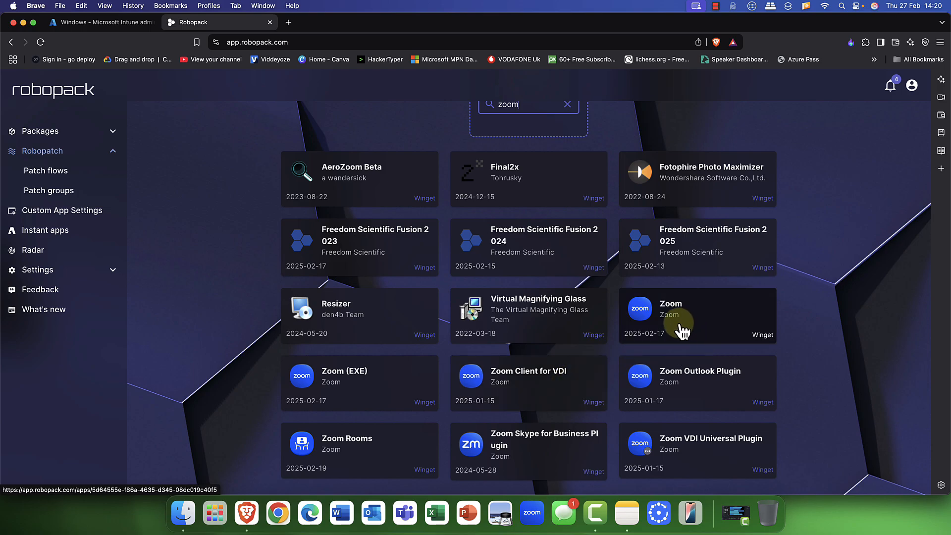
- Open Zoom (EXE), expand version 6.3.10 and import its X64 user-scope executable
left_click(358, 384)
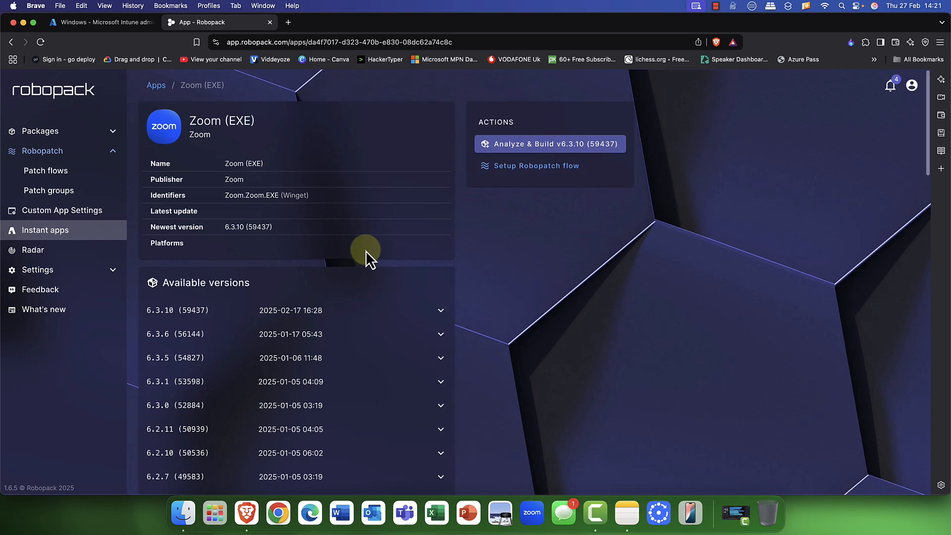
scroll(364, 251, "down", 3)
scroll(364, 249, "down", 1)
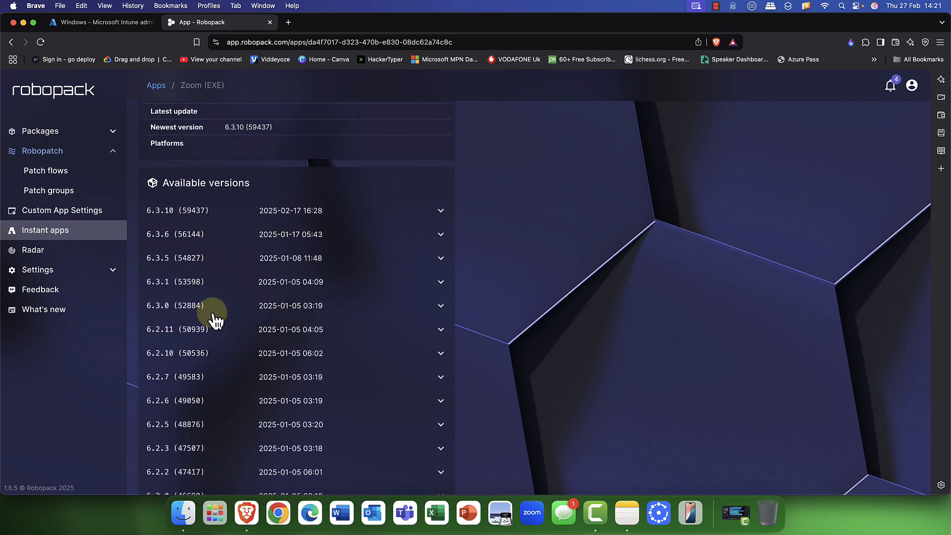
scroll(213, 313, "down", 5)
scroll(217, 317, "up", 9)
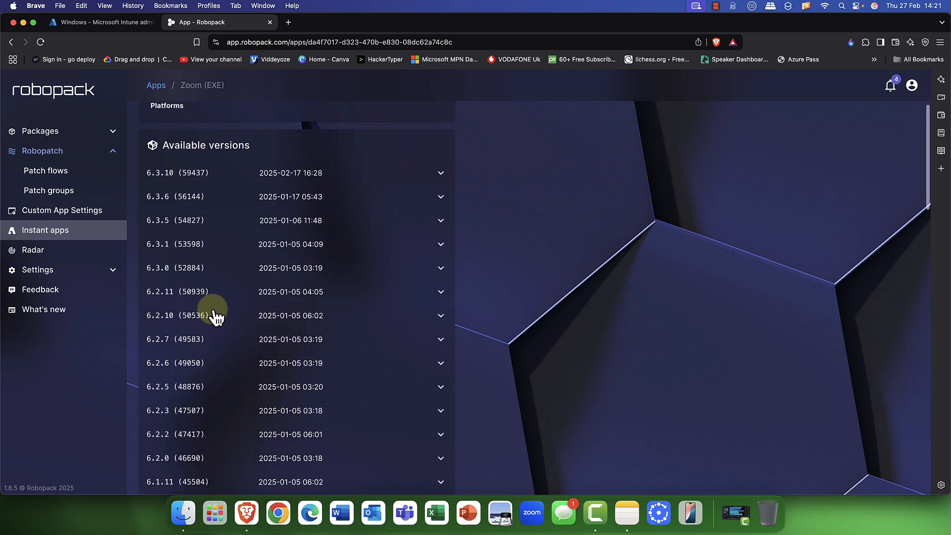
left_click(440, 311)
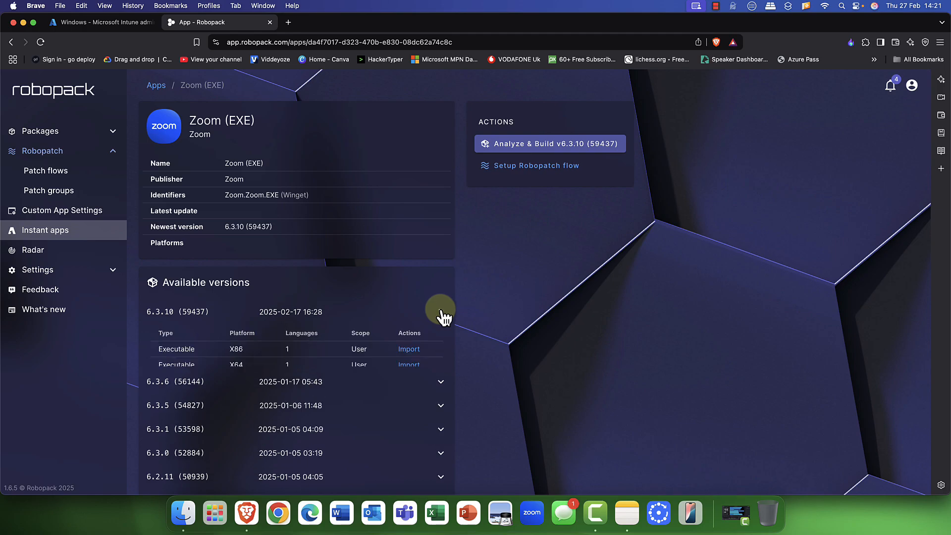
scroll(441, 312, "down", 3)
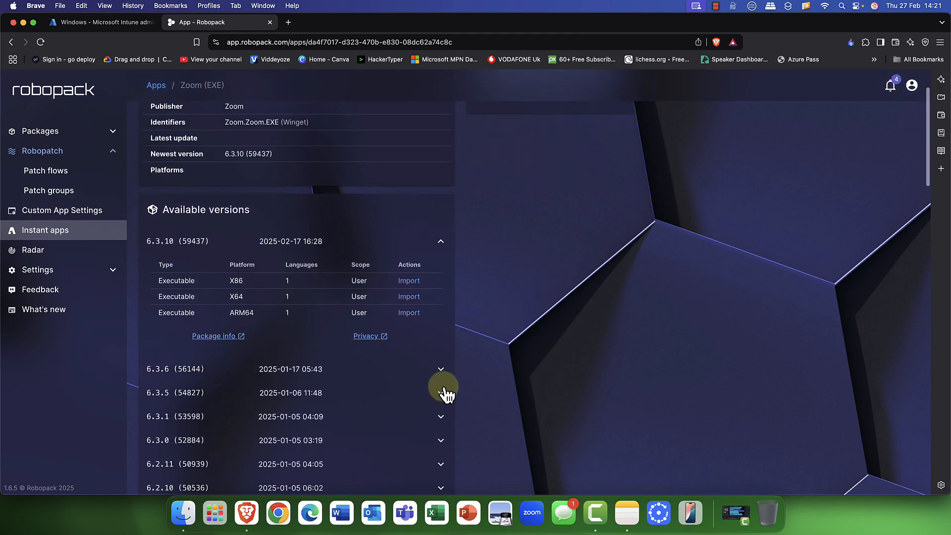
left_click(441, 372)
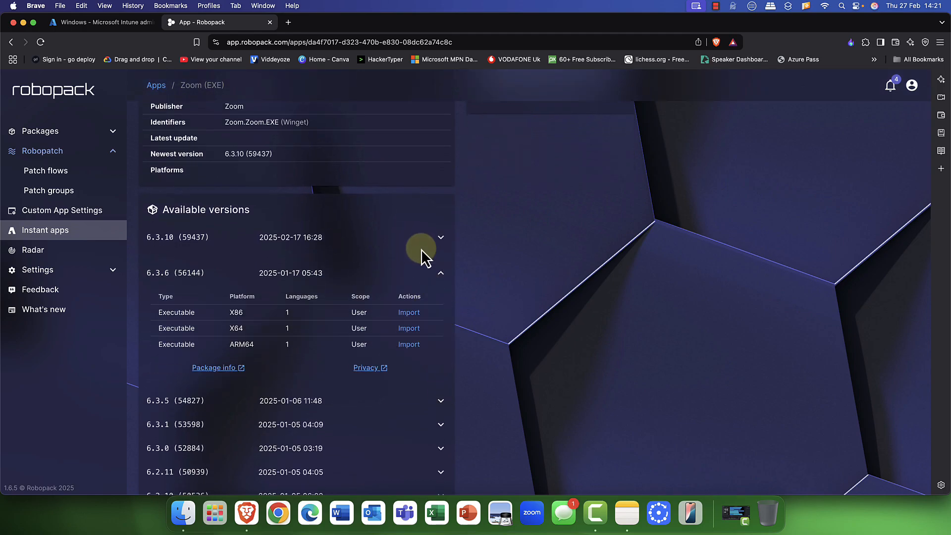
left_click(440, 274)
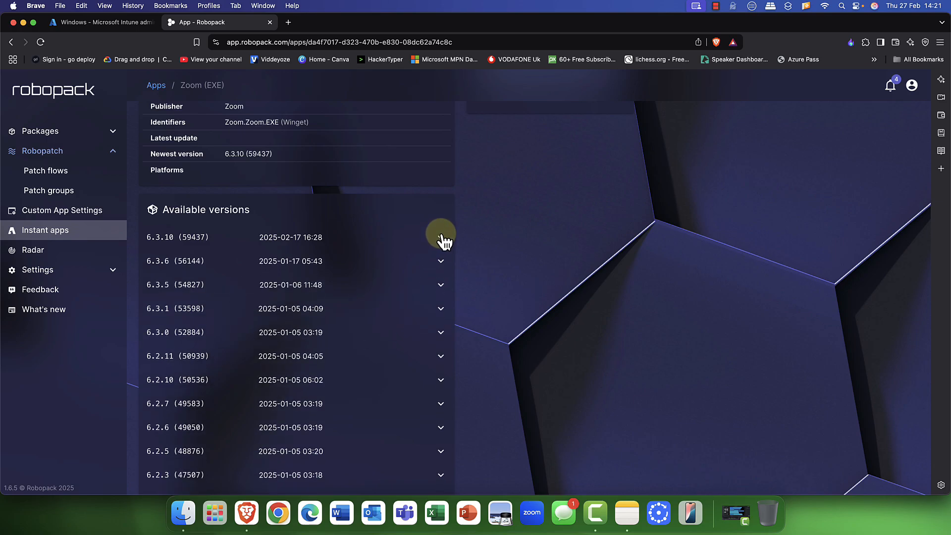
left_click(441, 238)
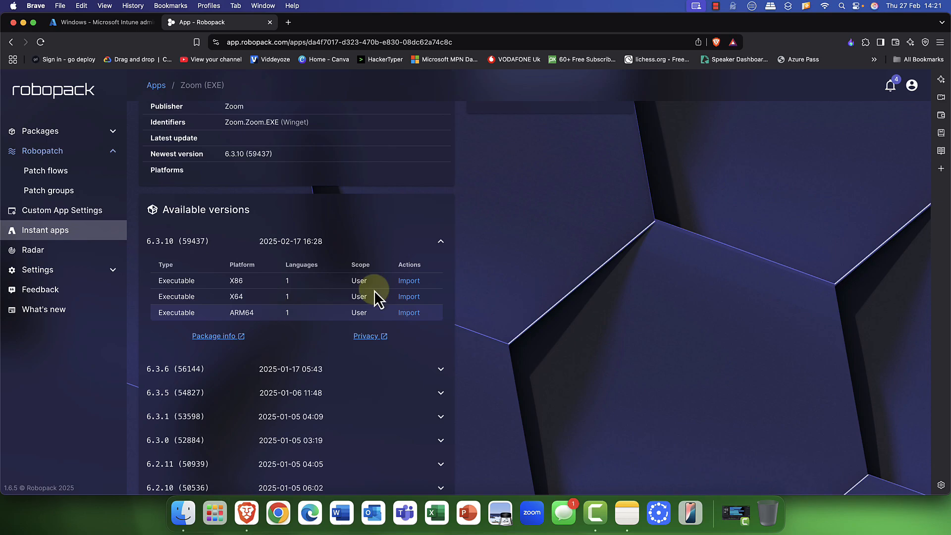
left_click(413, 297)
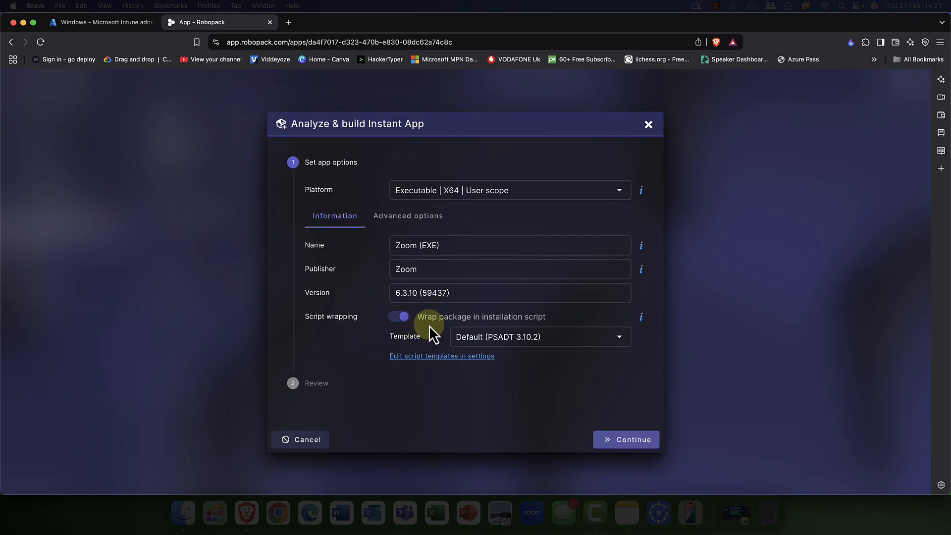
- Wrap Zoom 6.3.10 in the Default (PSADT 3.10.2) script template and import it as a package
left_click(398, 319)
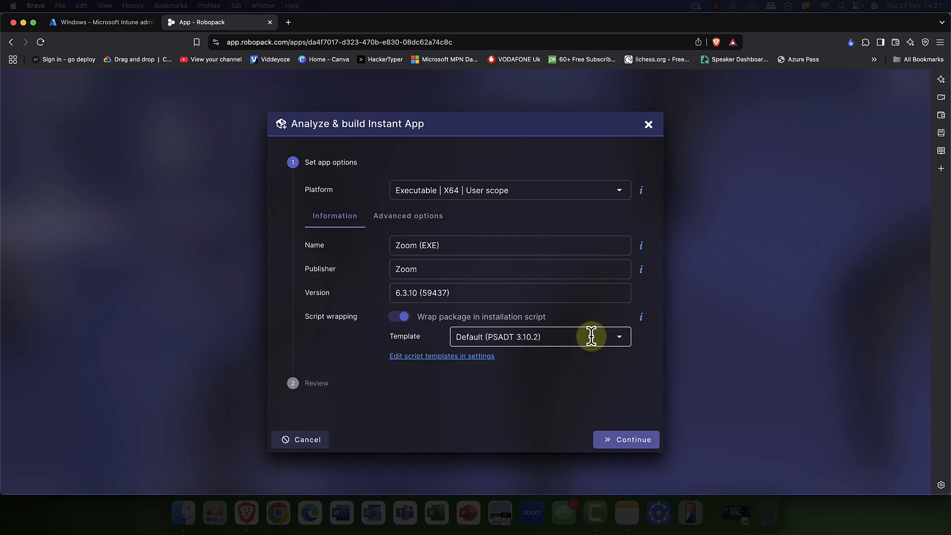
left_click(622, 341)
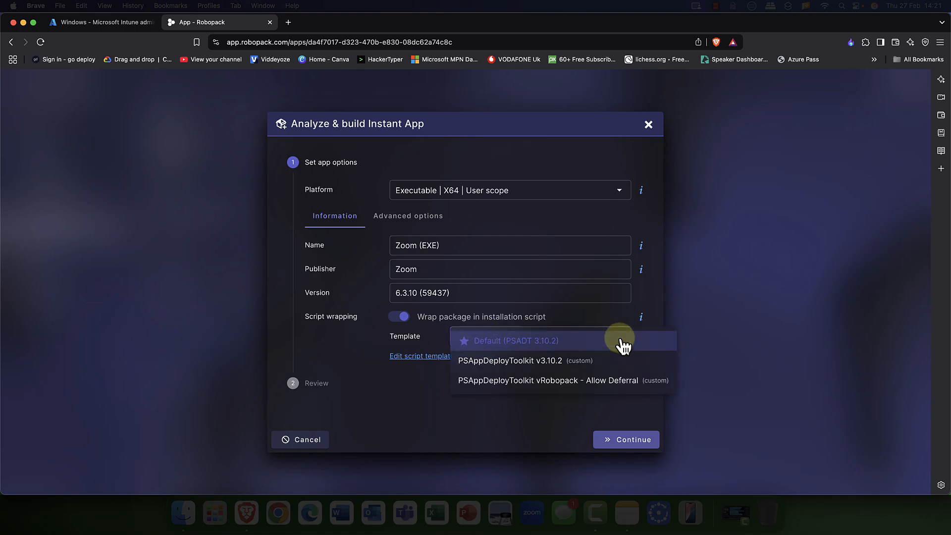
left_click(621, 341)
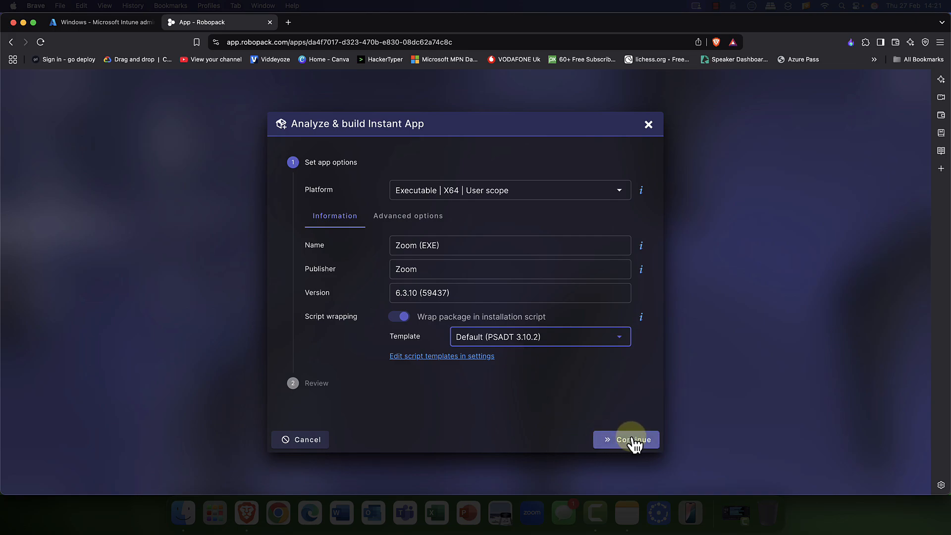
left_click(633, 441)
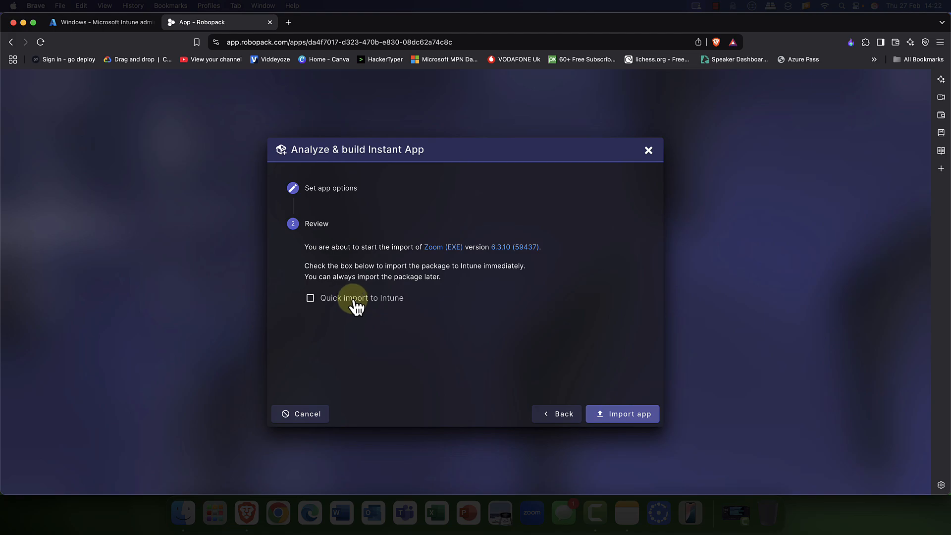
left_click(621, 414)
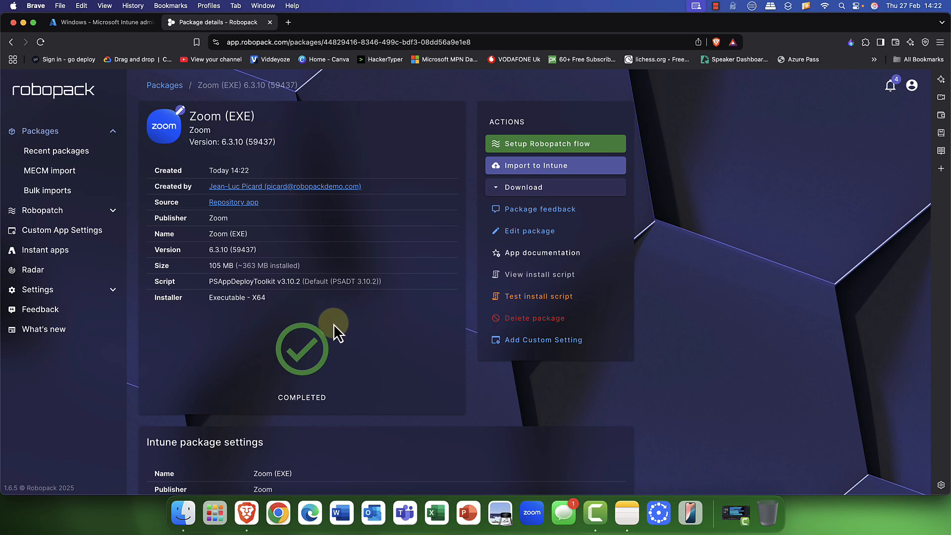
scroll(333, 323, "down", 5)
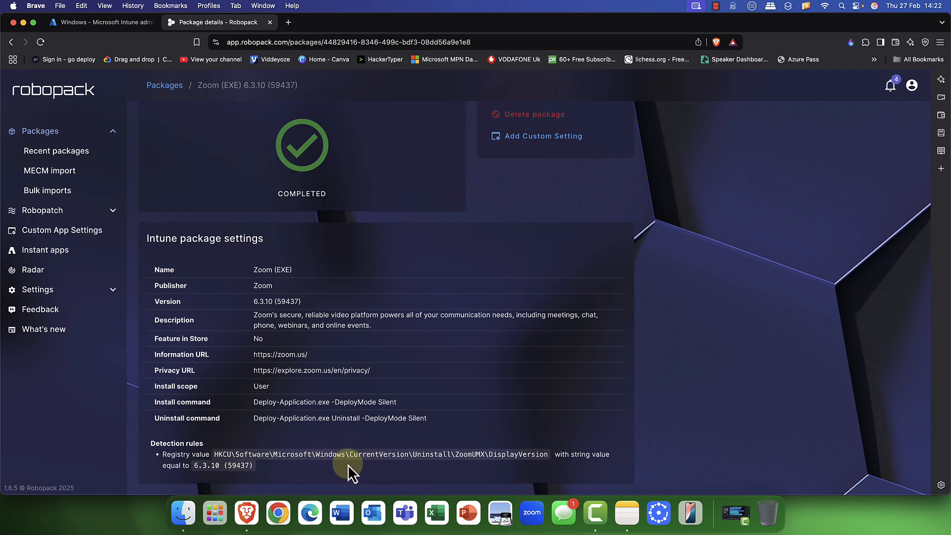
scroll(313, 437, "up", 5)
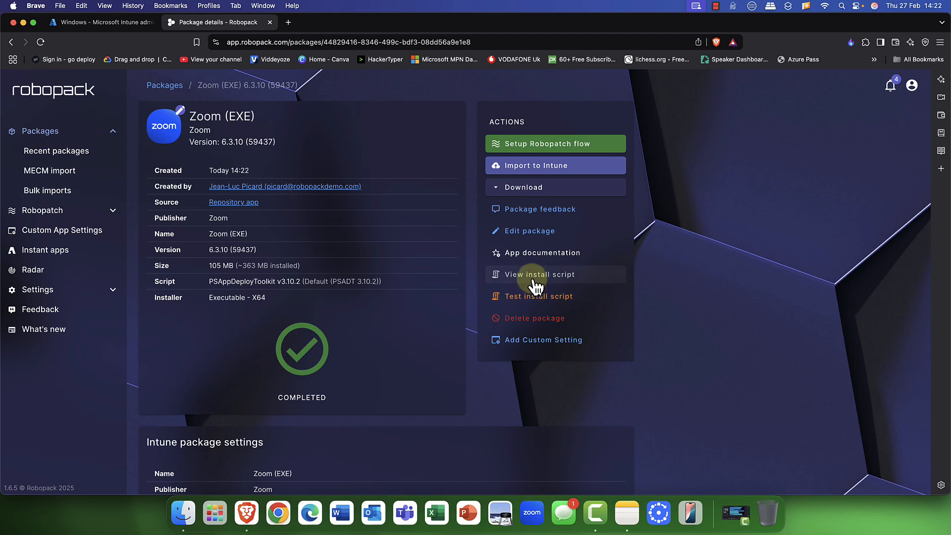
- Start and confirm a test install of the Zoom (EXE) installation script
left_click(532, 296)
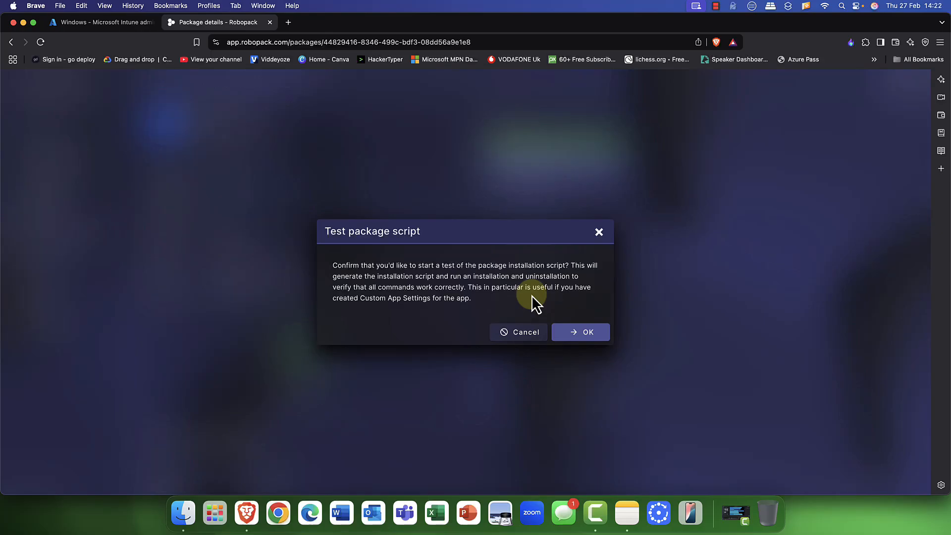
left_click(580, 332)
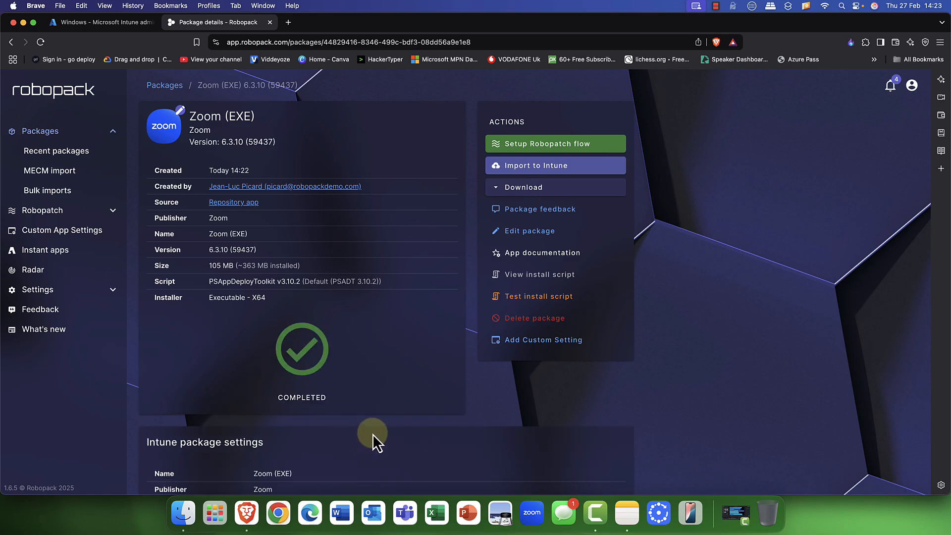
scroll(404, 418, "down", 1)
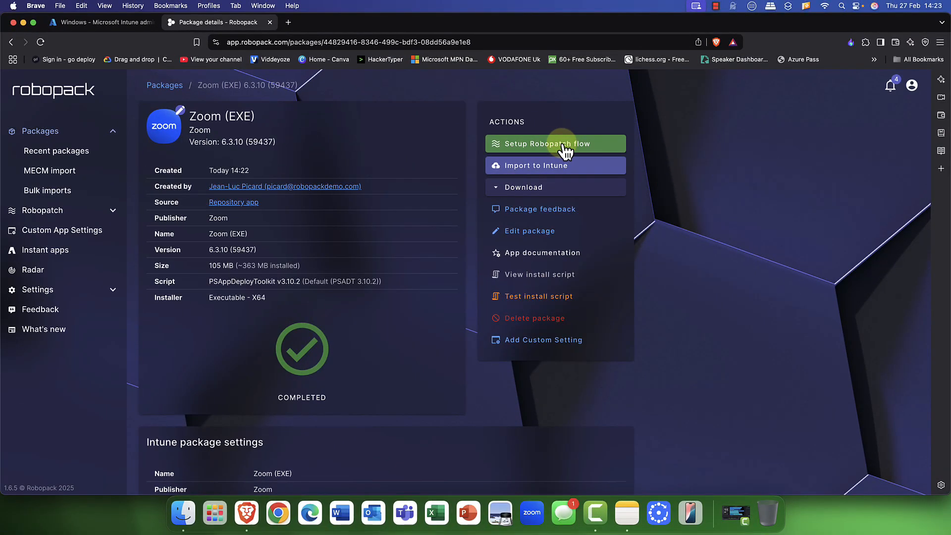
- Import Zoom (EXE) into the Robopack Intune tenant with Next Coffee deployment assignment groups
left_click(548, 167)
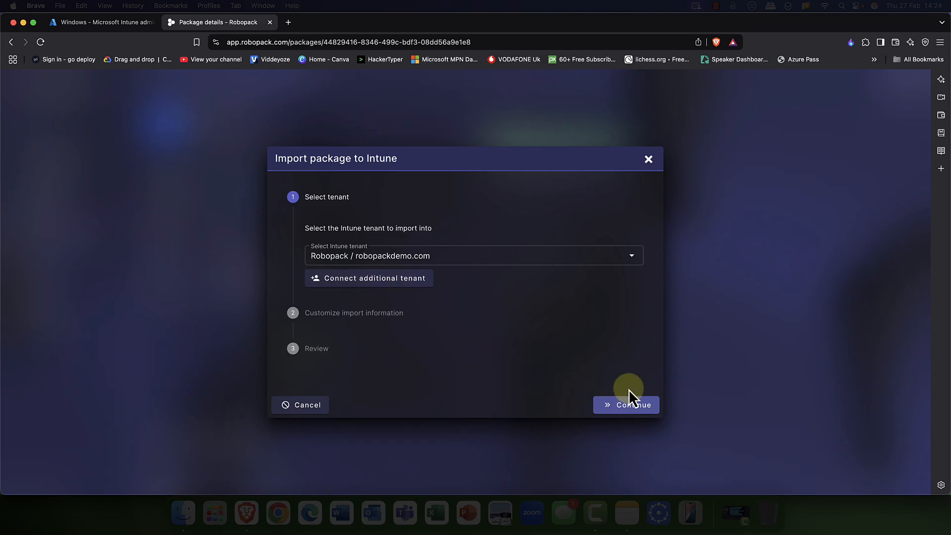
left_click(633, 412)
left_click(623, 453)
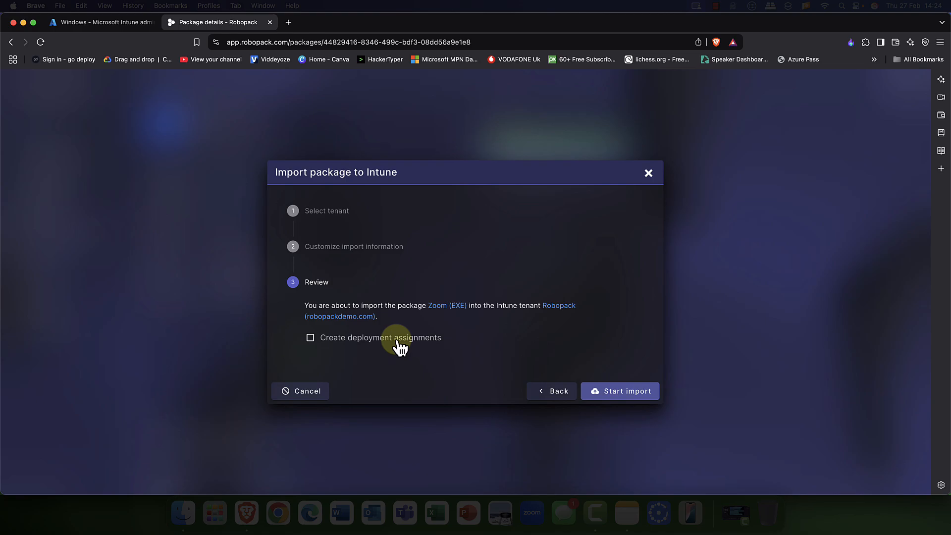
left_click(399, 346)
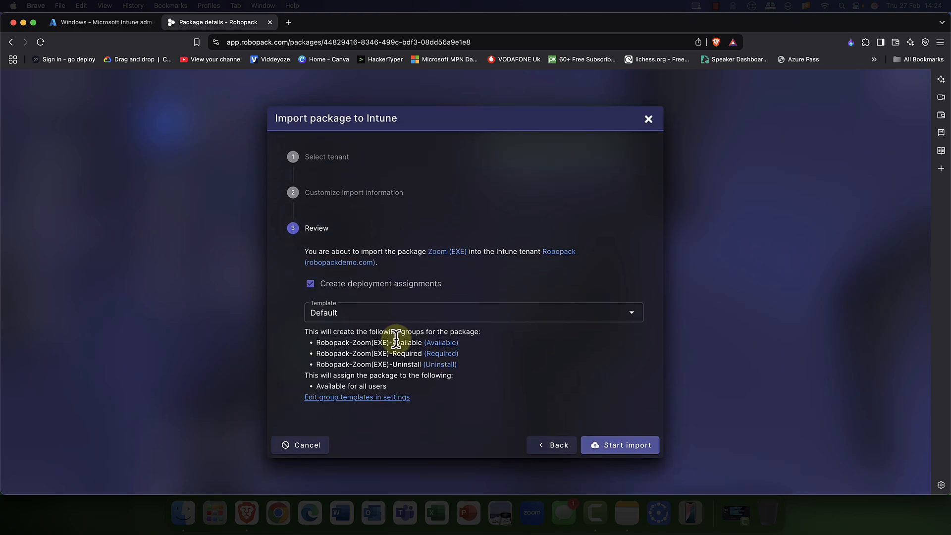
left_click(519, 316)
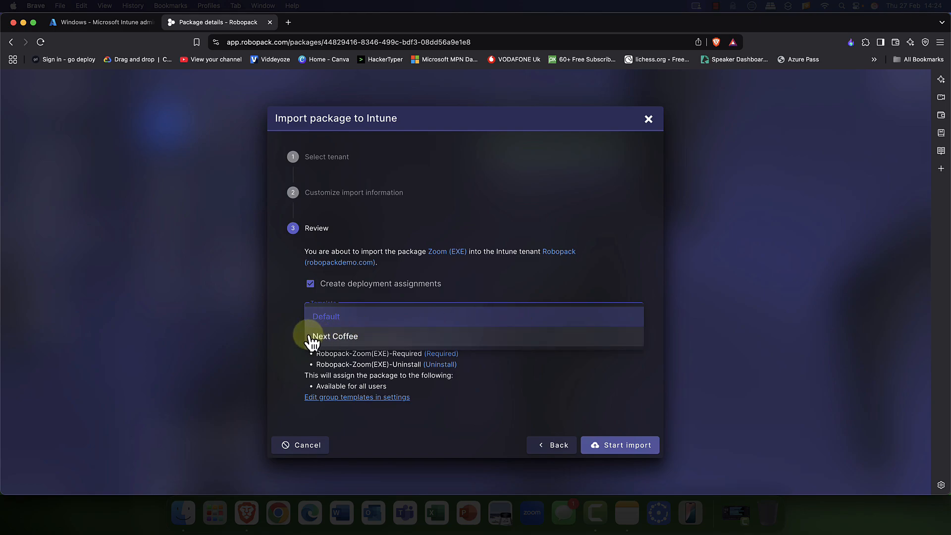
left_click(347, 340)
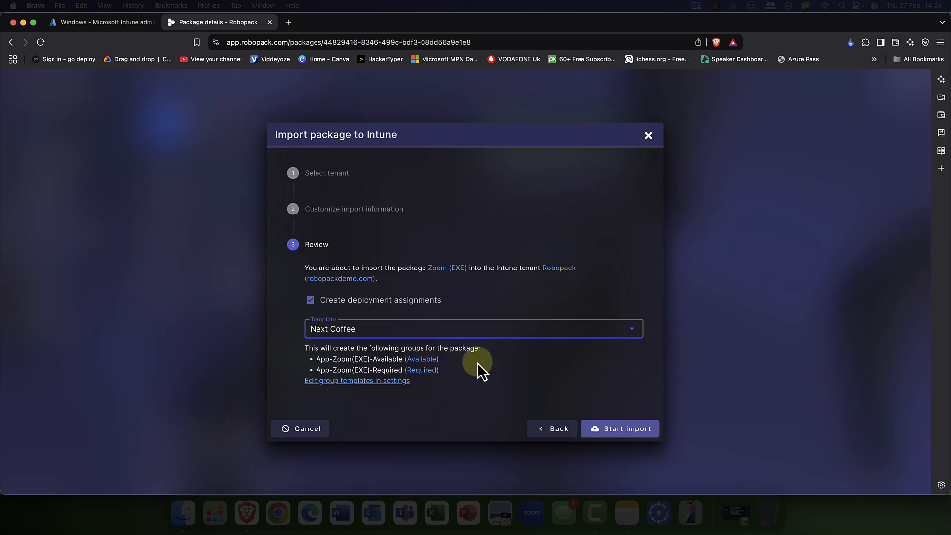
left_click(621, 429)
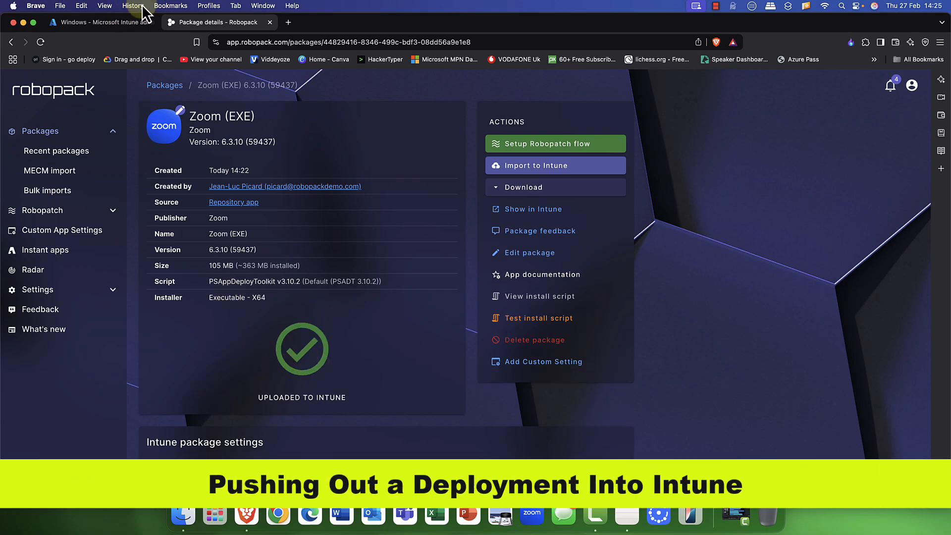
- In Intune, refresh the Windows apps list and load more apps until Zoom (EXE) appears
left_click(117, 24)
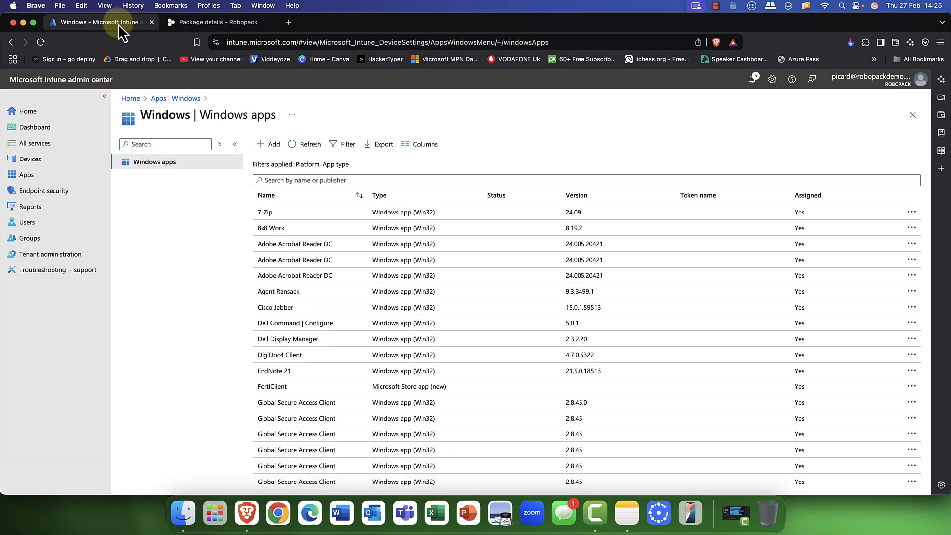
left_click(43, 45)
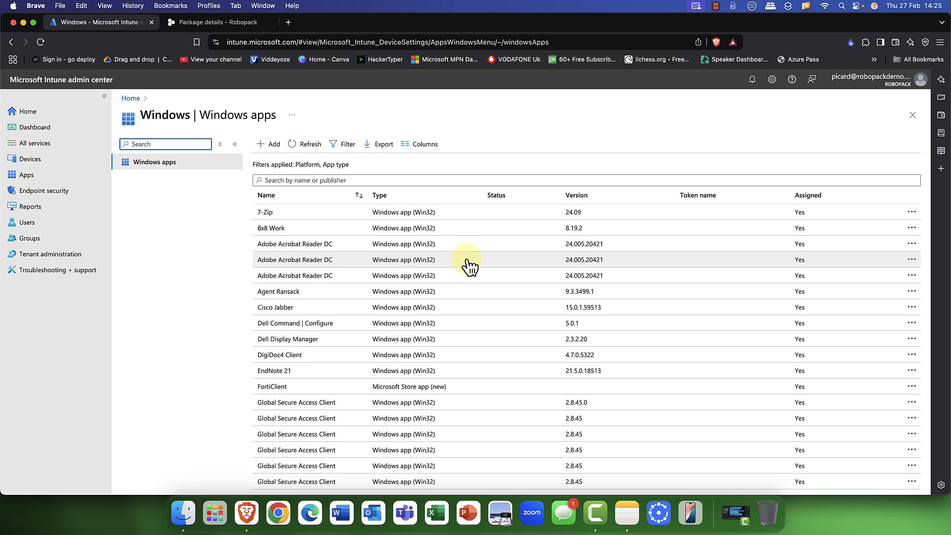
scroll(467, 266, "down", 8)
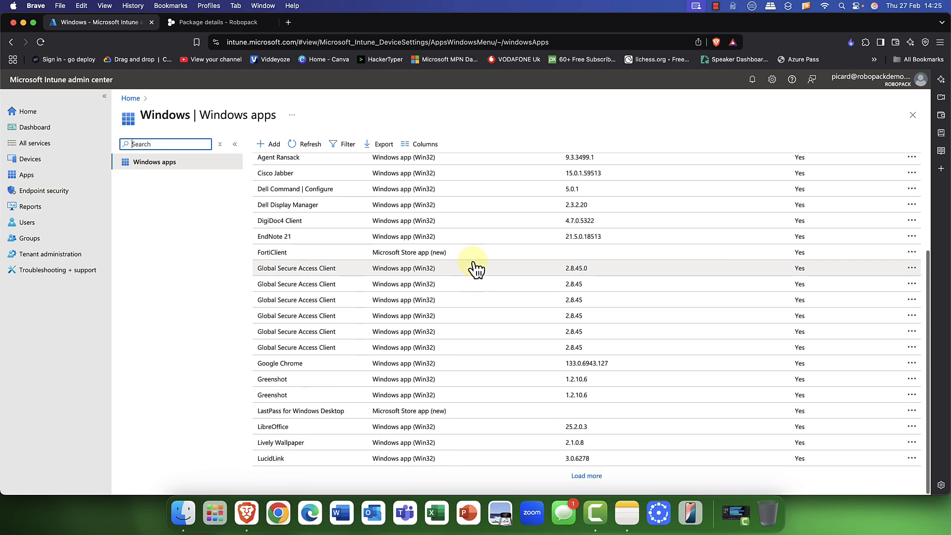
left_click(587, 475)
scroll(548, 415, "down", 5)
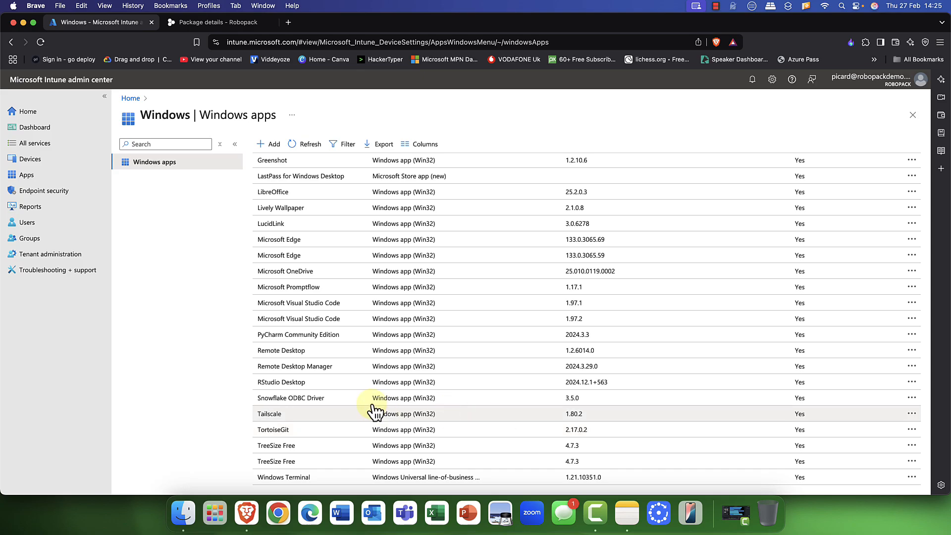
left_click(44, 43)
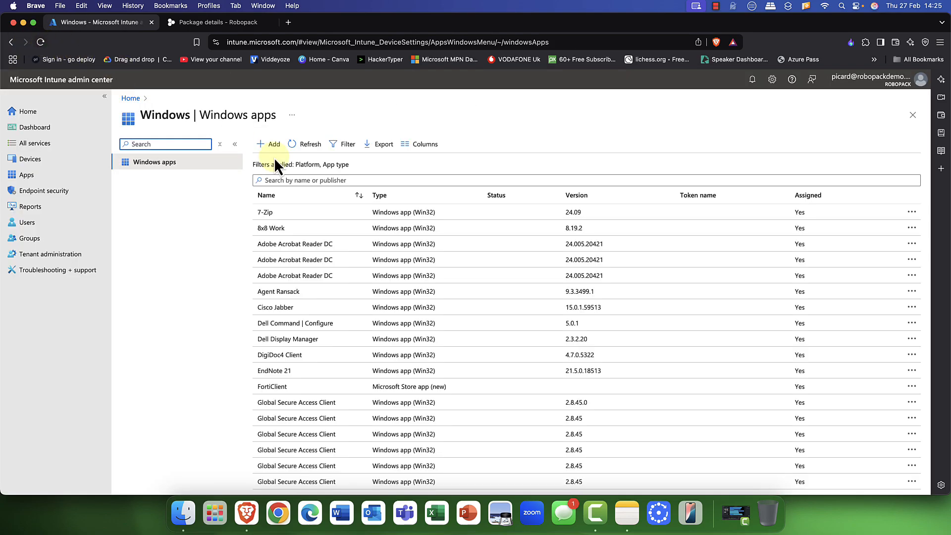
scroll(524, 424, "down", 10)
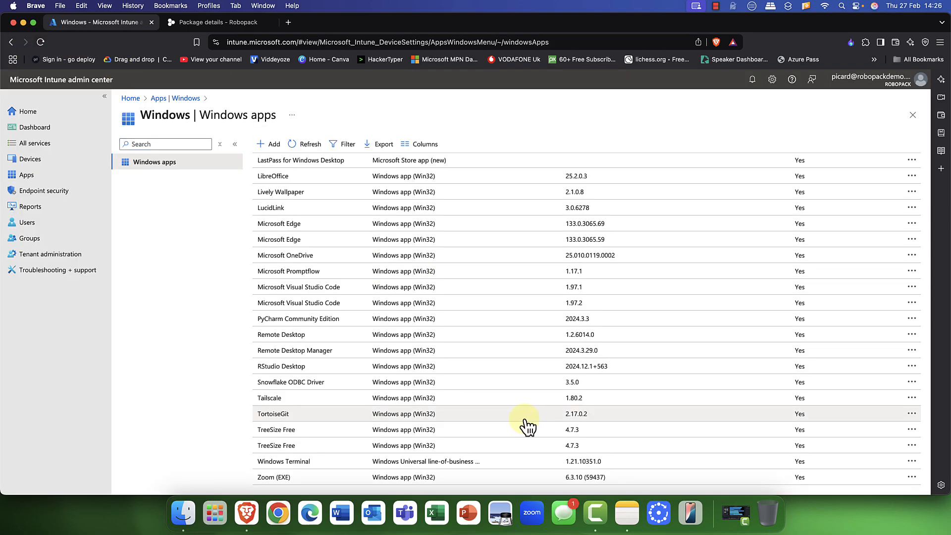
- Review the Zoom (EXE) app's properties, then go back to the Robopack tab
left_click(274, 477)
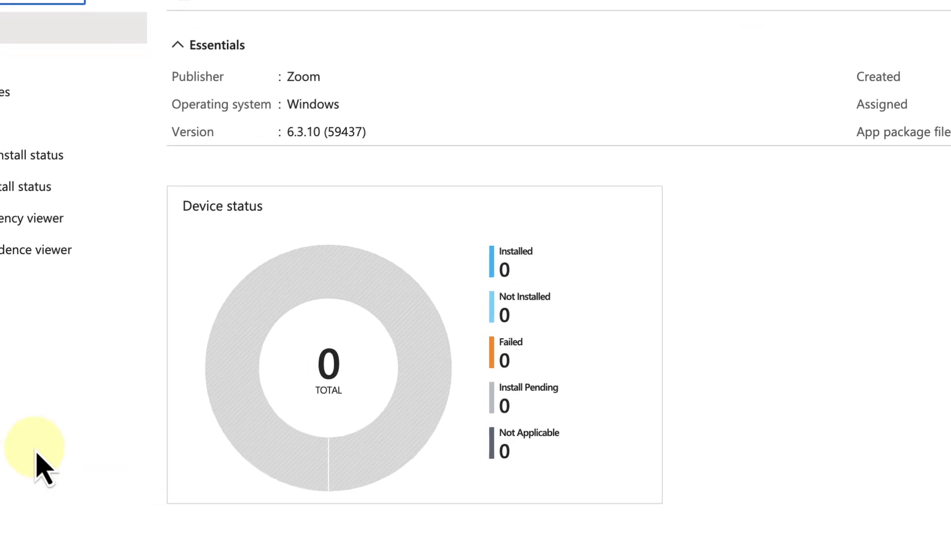
left_click(50, 92)
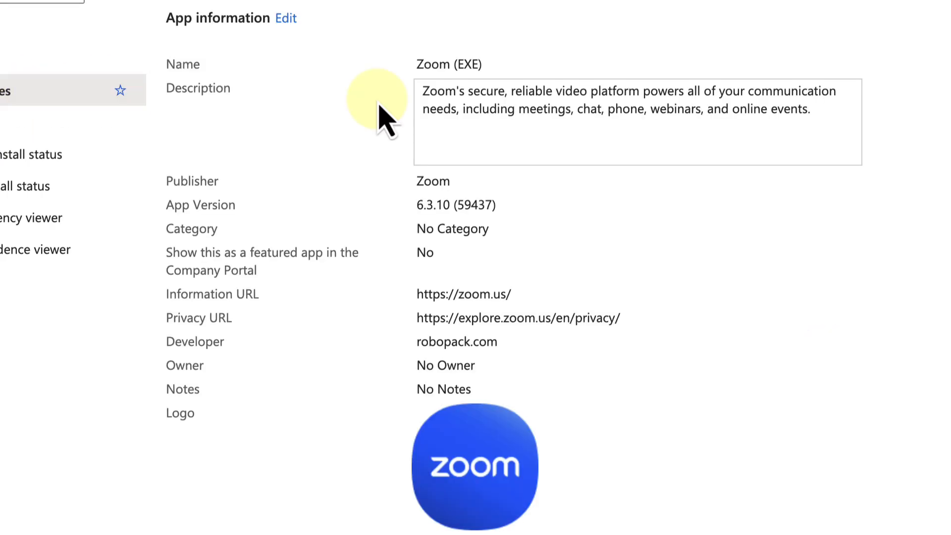
scroll(329, 251, "down", 10)
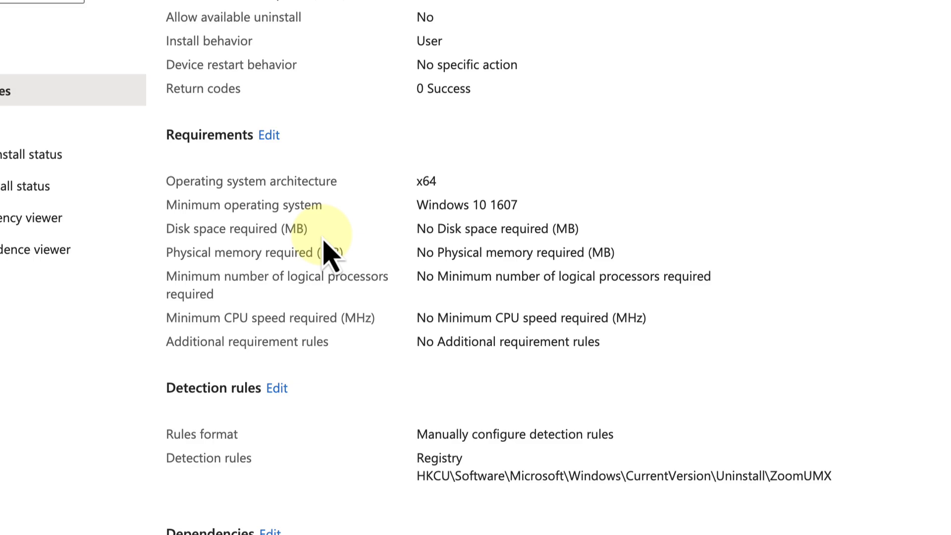
scroll(329, 254, "down", 4)
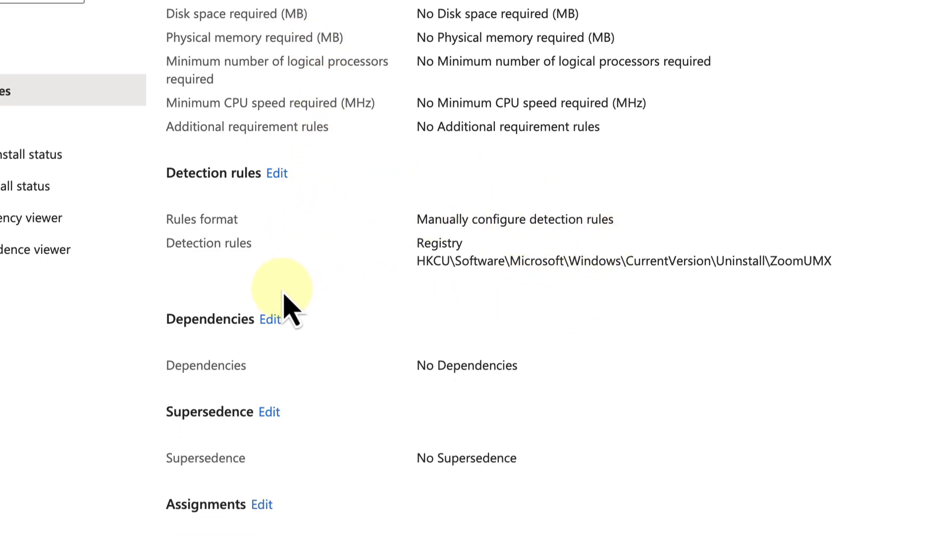
scroll(281, 351, "down", 1)
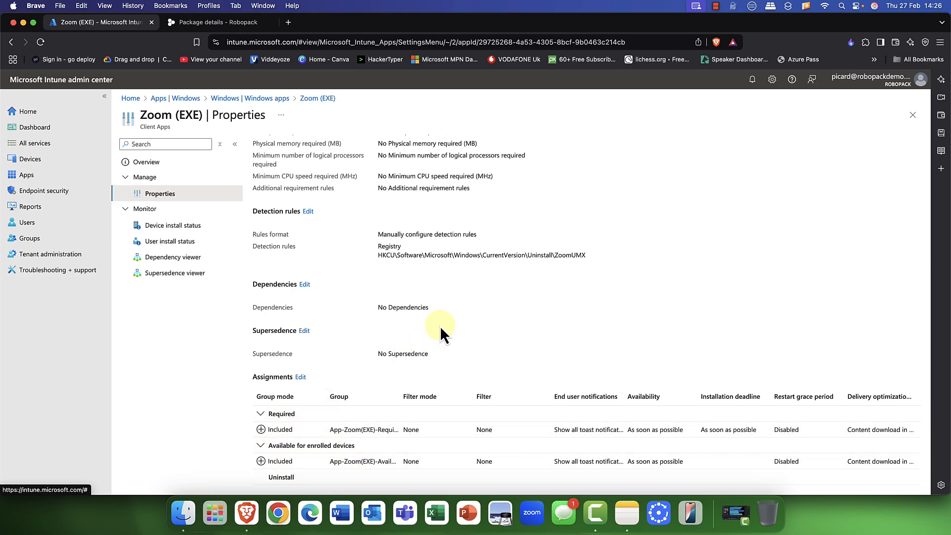
scroll(426, 324, "up", 15)
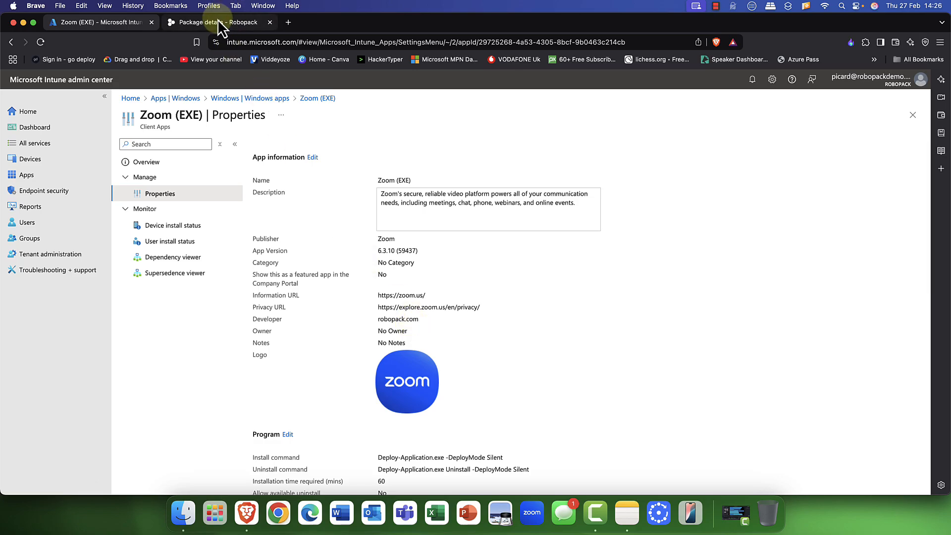
left_click(256, 28)
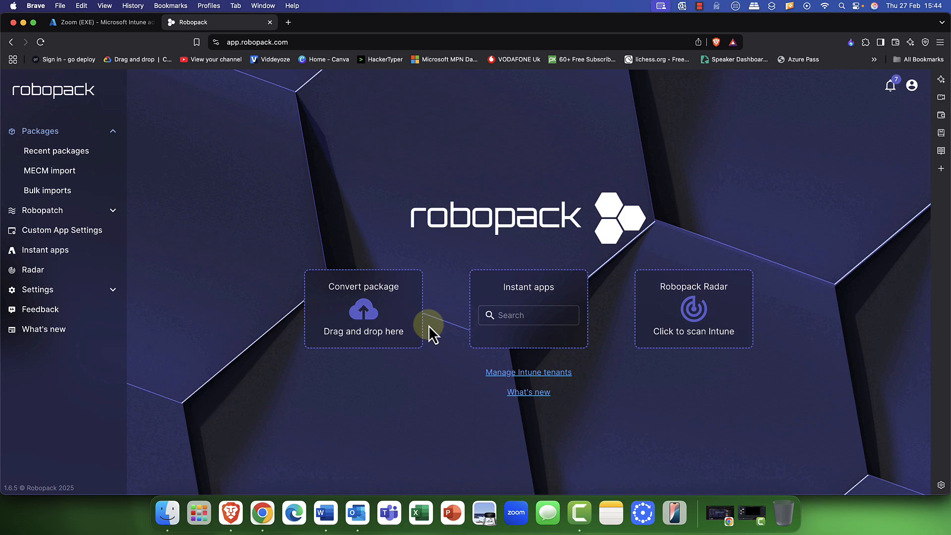
- Search Instant apps for 'notepad' and open the Notepad++ details with its version list
left_click(525, 316)
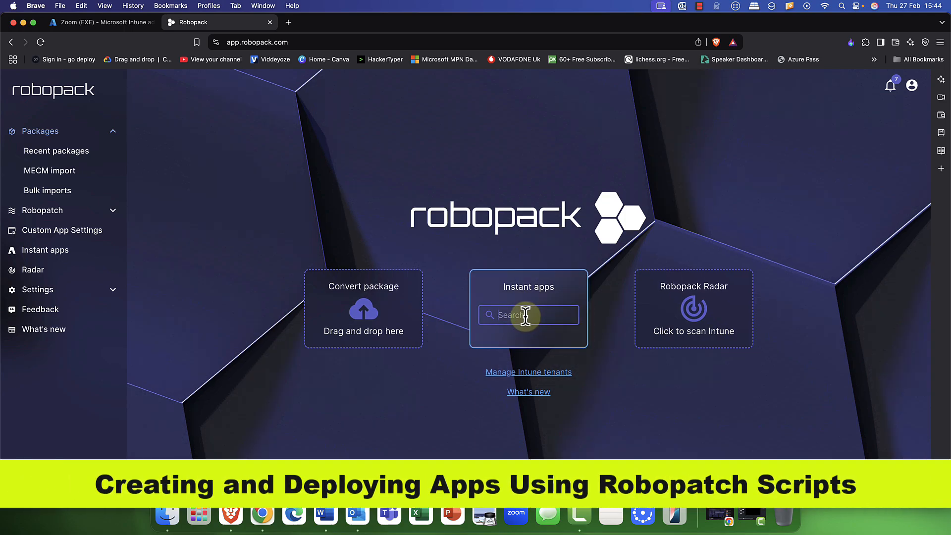
type("notepad")
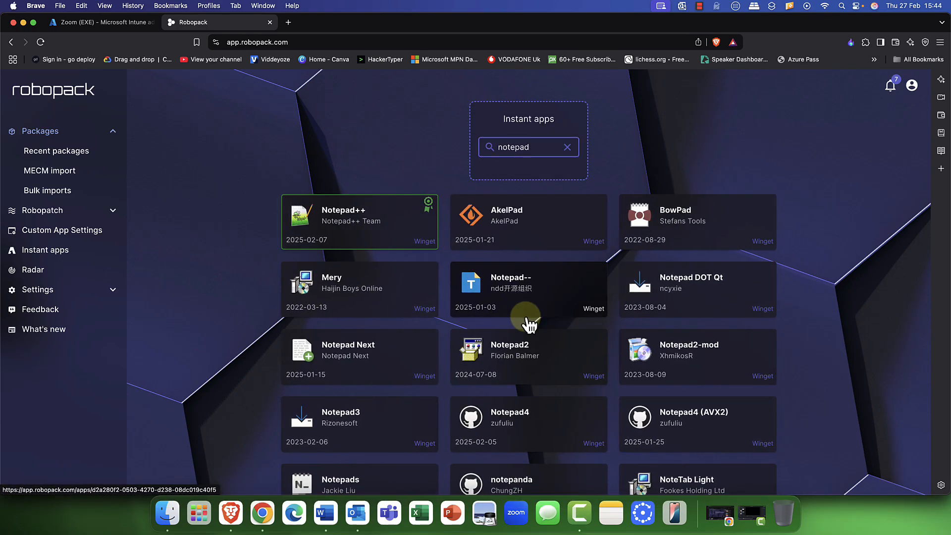
left_click(350, 222)
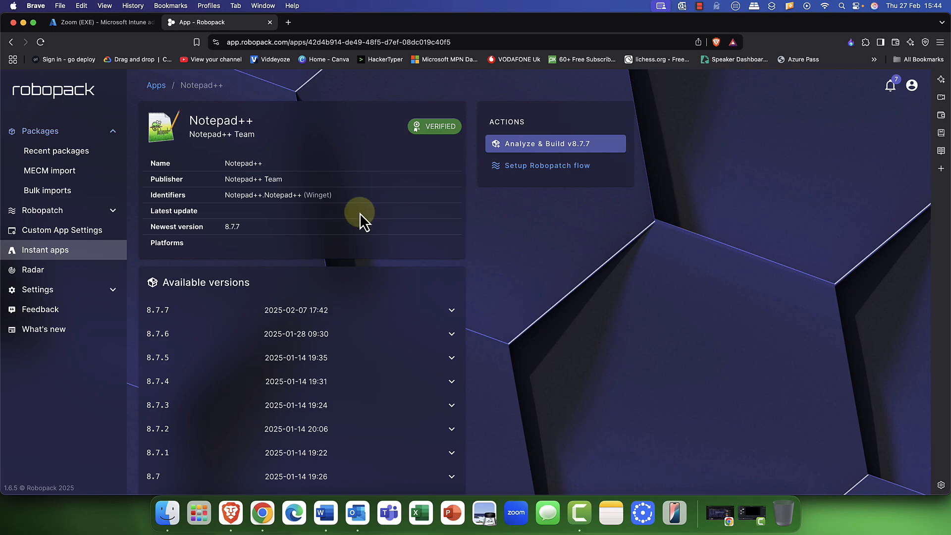
mouse_move(434, 136)
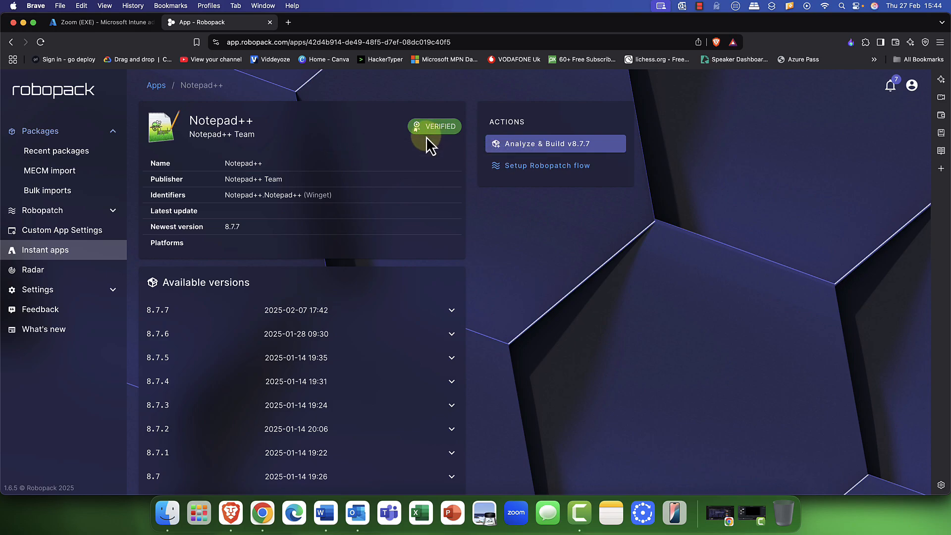
scroll(395, 327, "down", 10)
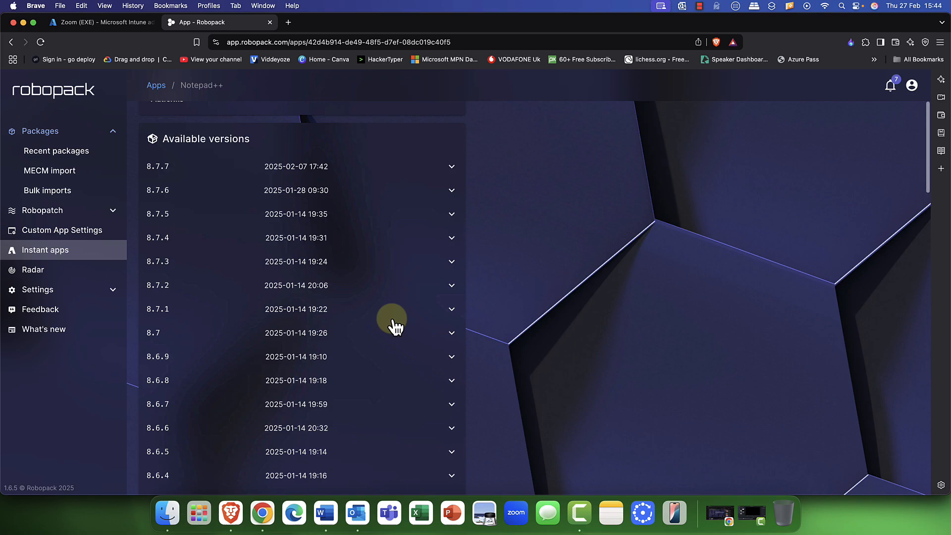
scroll(395, 327, "up", 10)
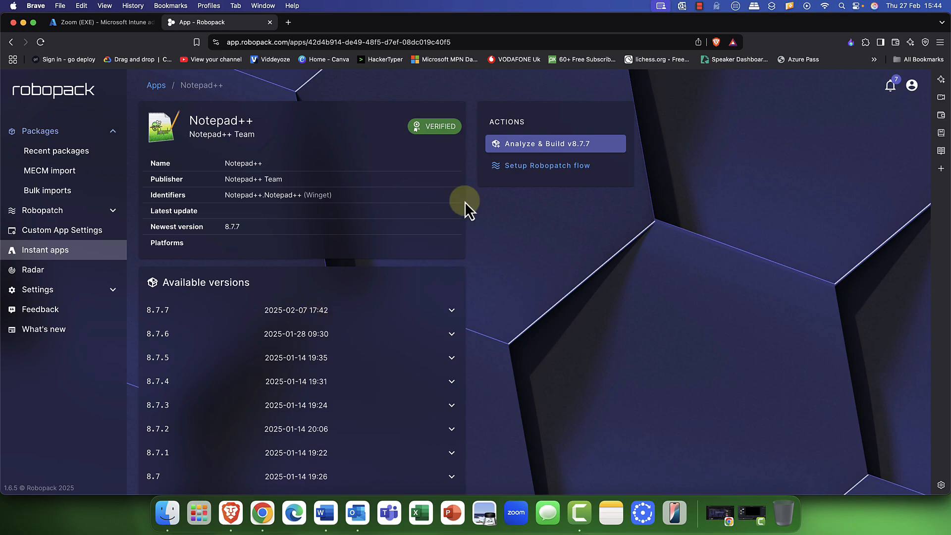
- Create a Notepad++ Robopatch flow set to keep the last 3 superseded versions
left_click(571, 170)
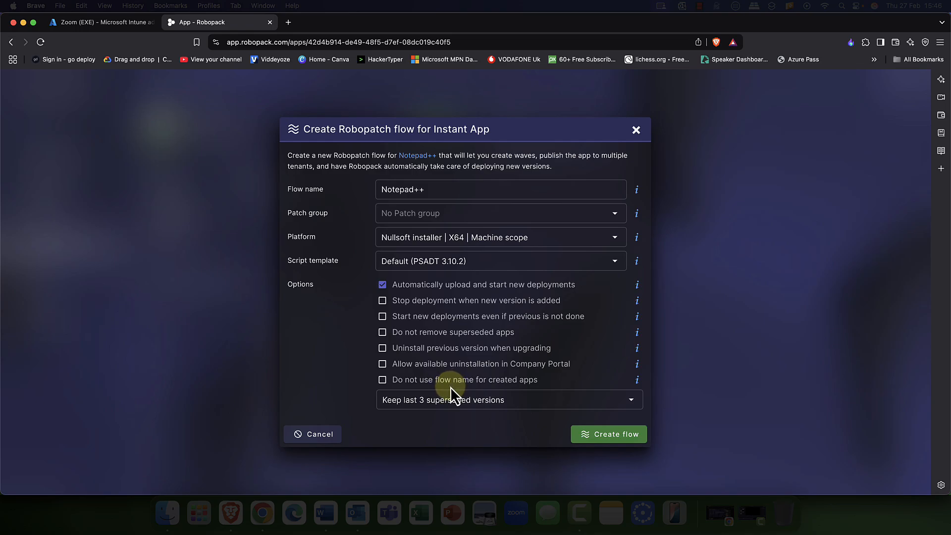
left_click(515, 395)
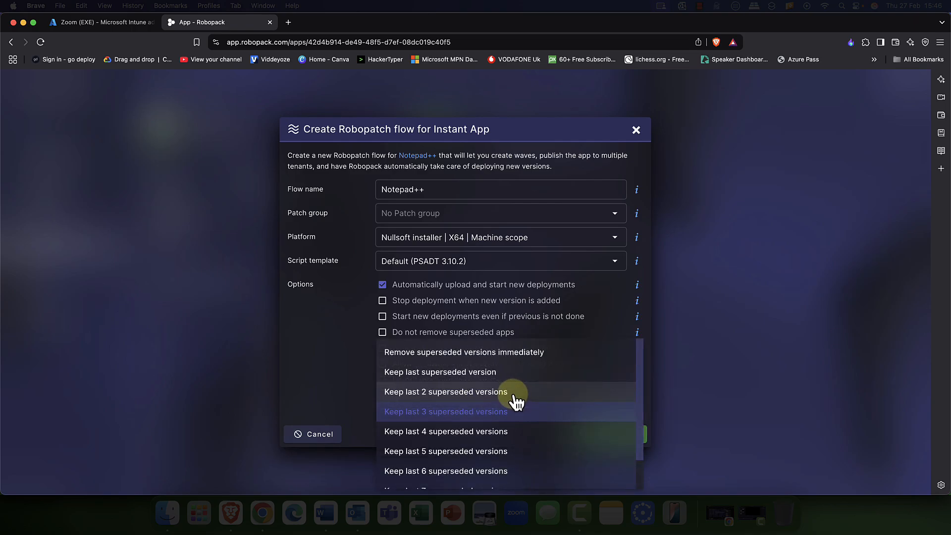
scroll(515, 401, "down", 1)
scroll(514, 396, "down", 1)
scroll(514, 396, "up", 2)
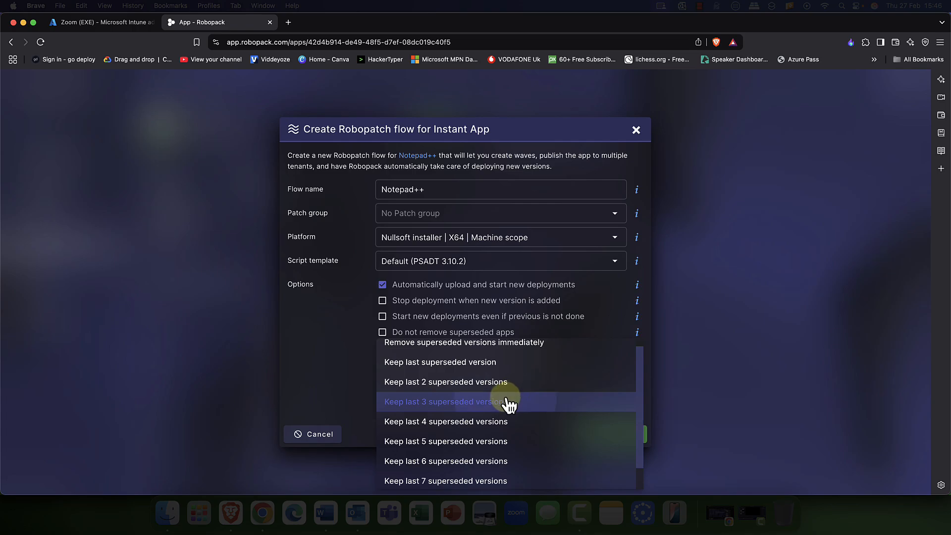
left_click(507, 401)
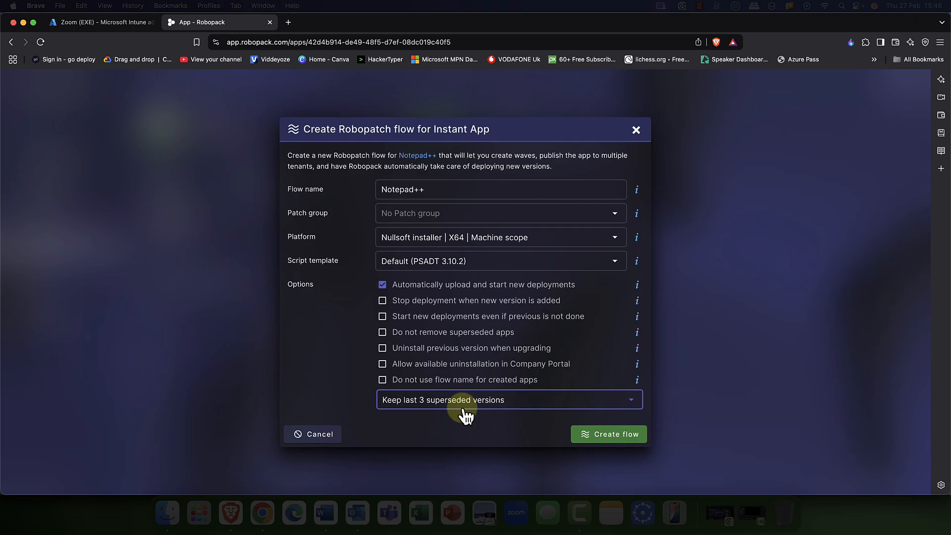
left_click(620, 433)
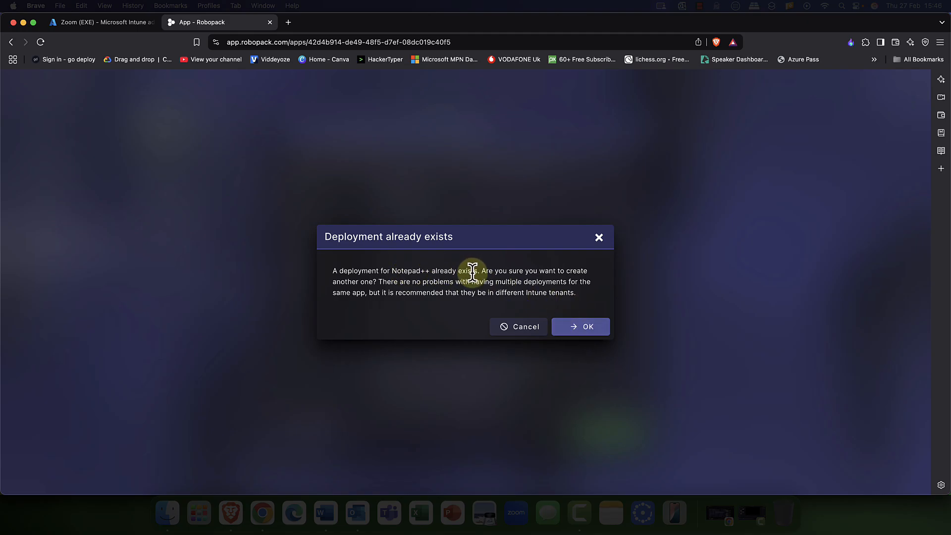
- Confirm the extra Notepad++ deployment, add Wave 1, and bring up its existing-group picker
left_click(580, 329)
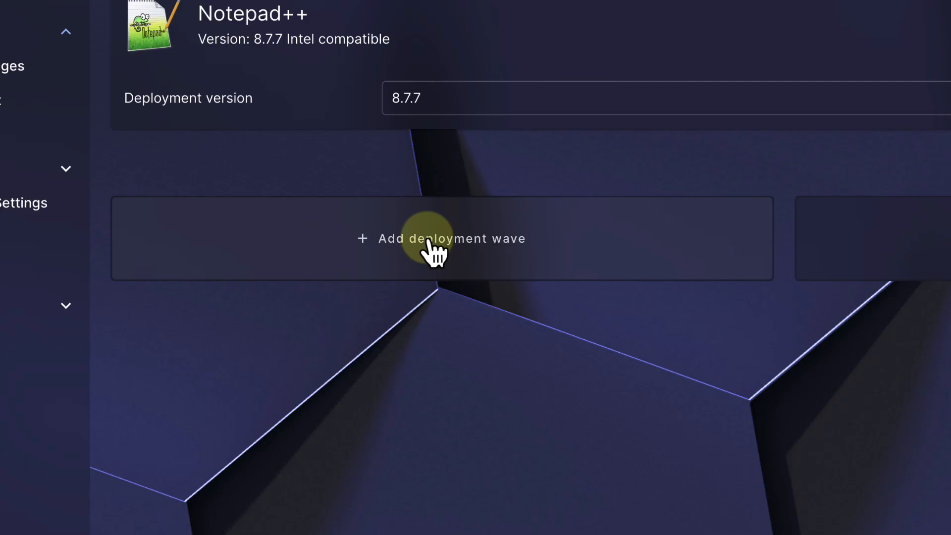
left_click(429, 241)
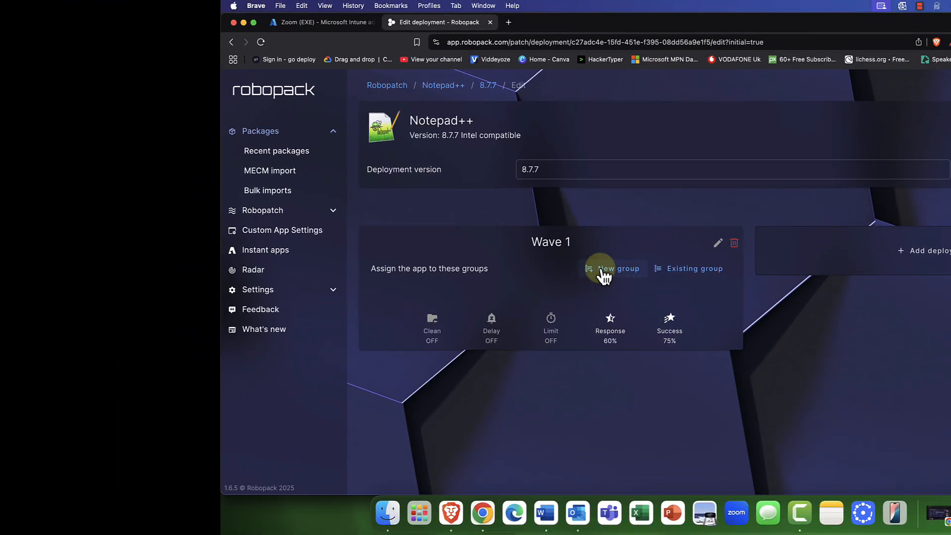
left_click(687, 271)
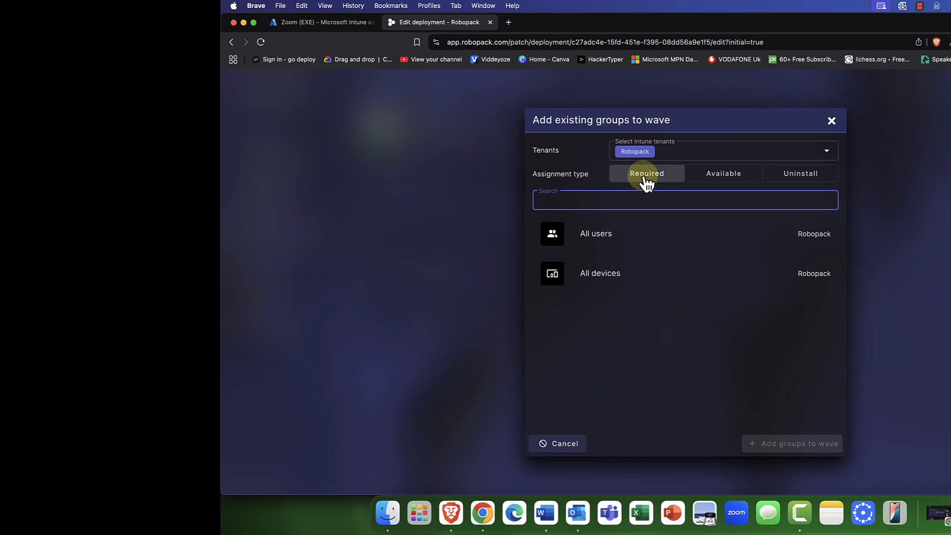
- Search 'IT' and add IT Pilot Computers to Wave 1 with Required assignment
left_click(724, 183)
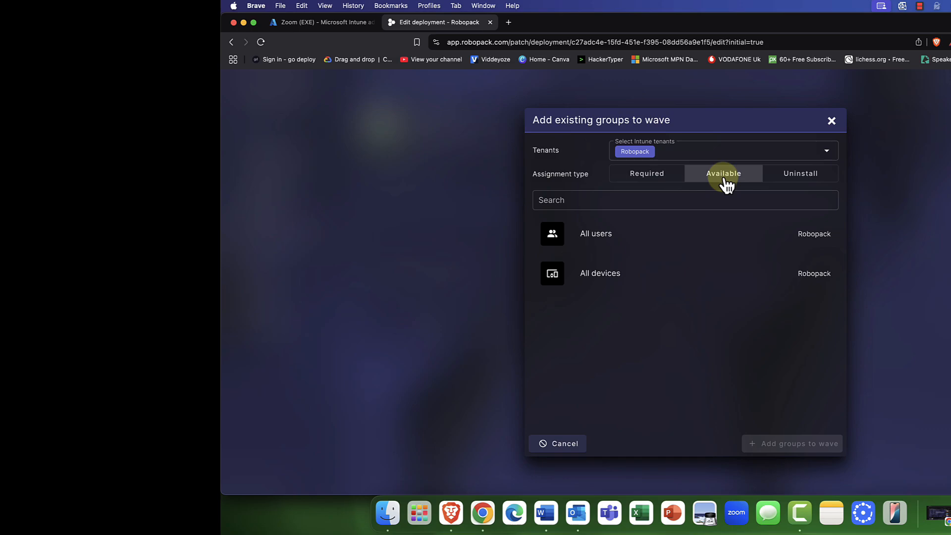
left_click(787, 181)
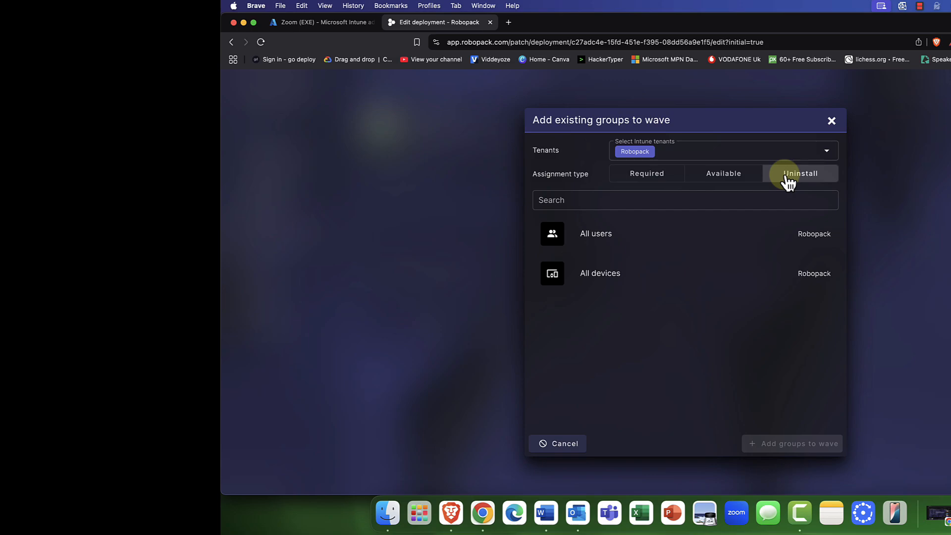
left_click(658, 178)
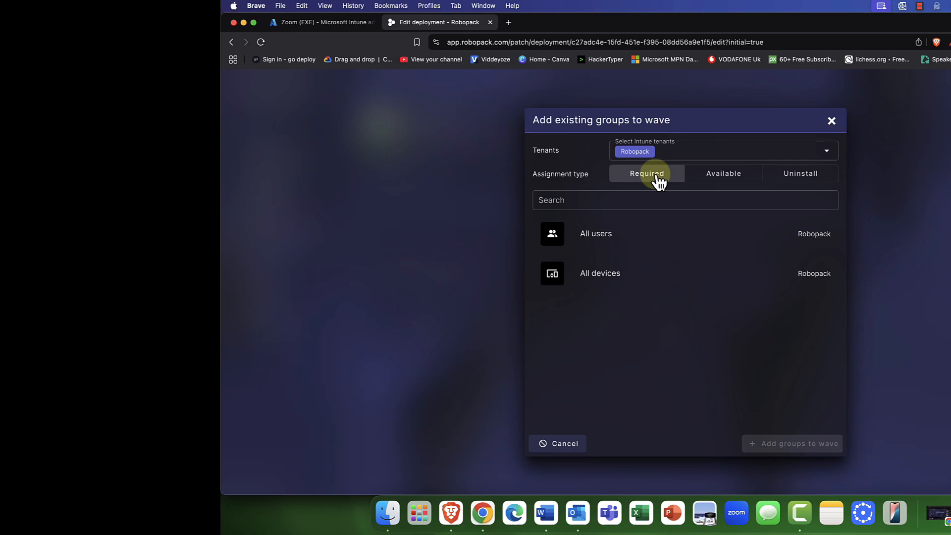
left_click(715, 178)
left_click(654, 180)
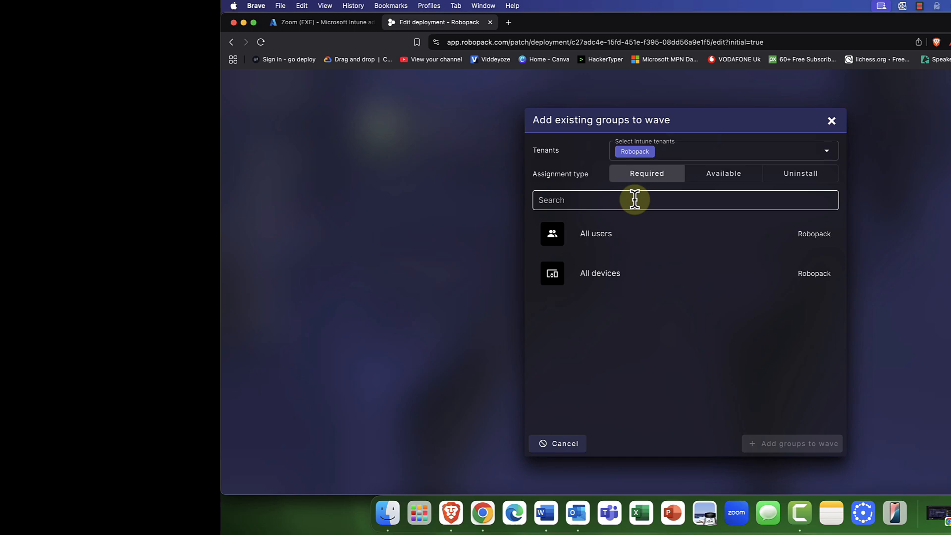
left_click(634, 199)
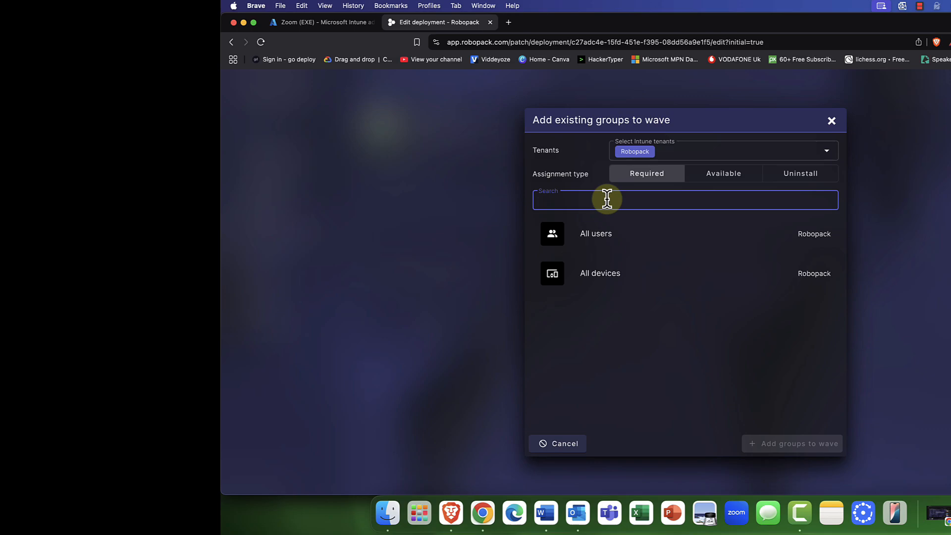
type("IT")
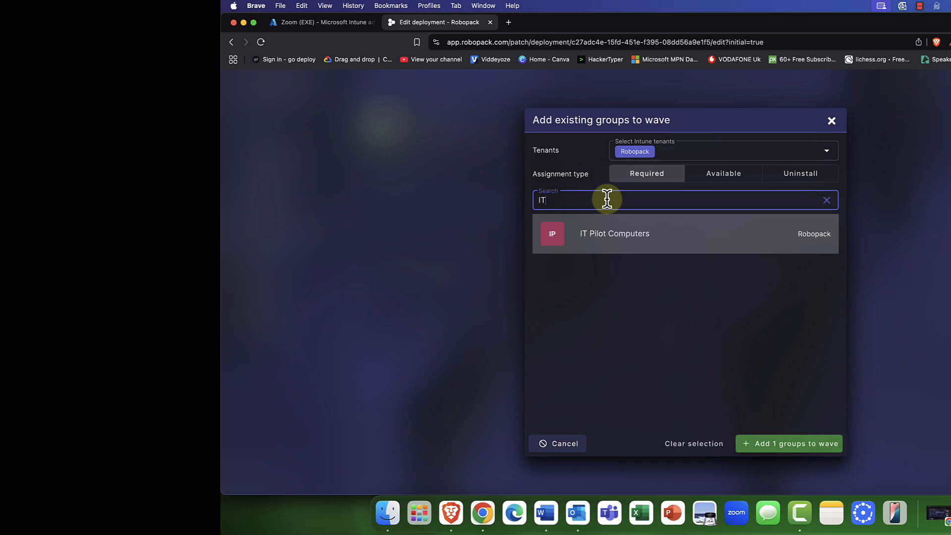
left_click(617, 245)
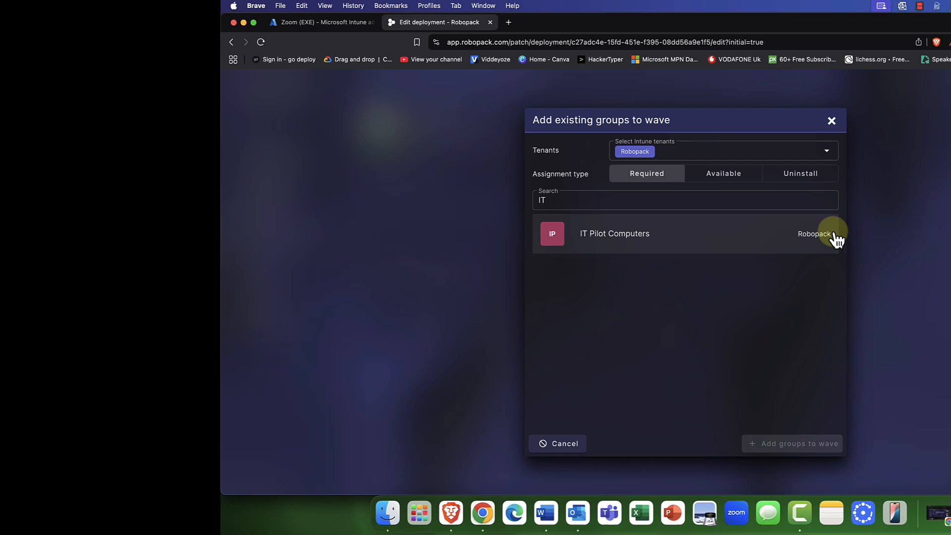
left_click(781, 238)
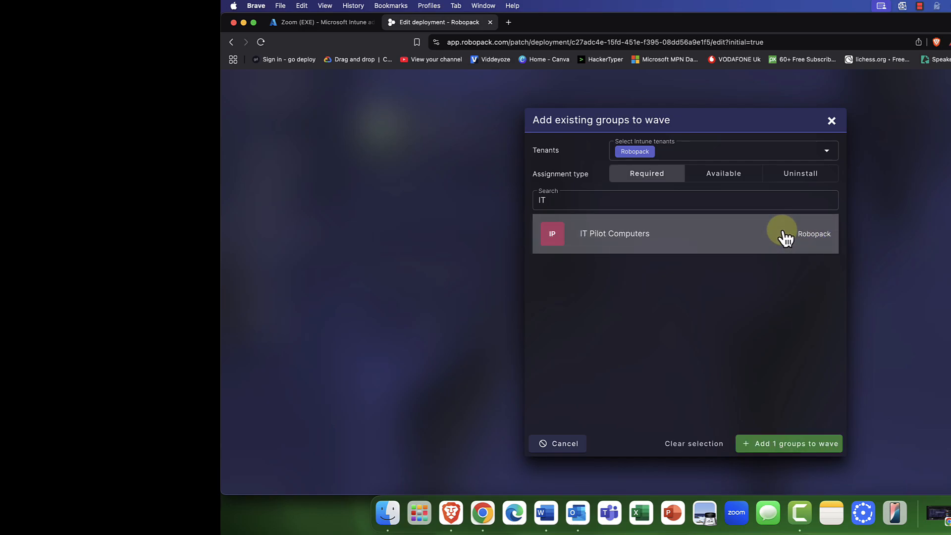
left_click(782, 453)
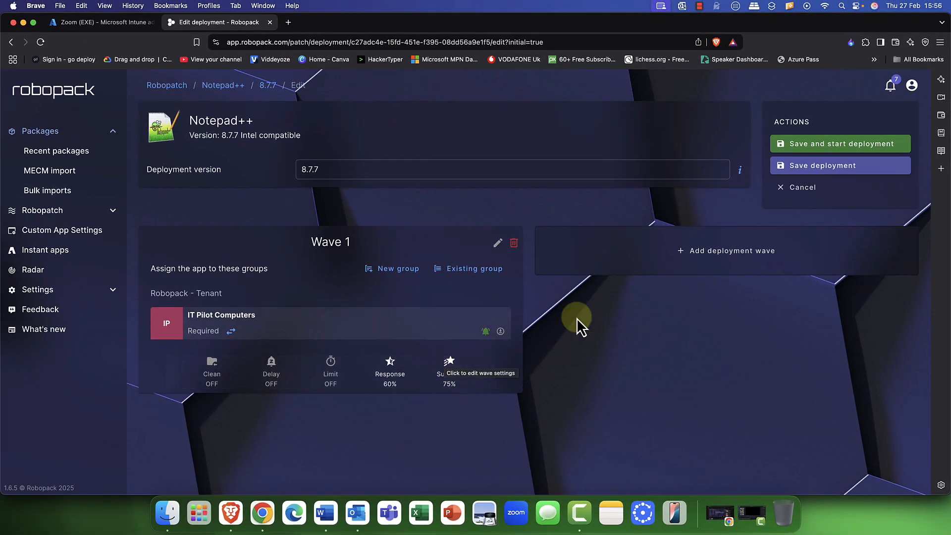
- Add Wave 2 and assign the All users group to it as Available
left_click(713, 250)
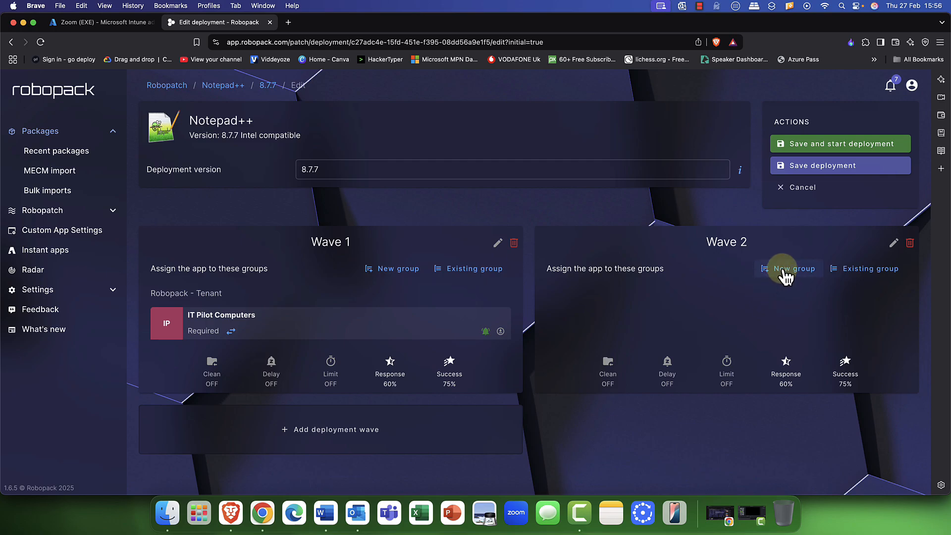
left_click(850, 275)
left_click(416, 201)
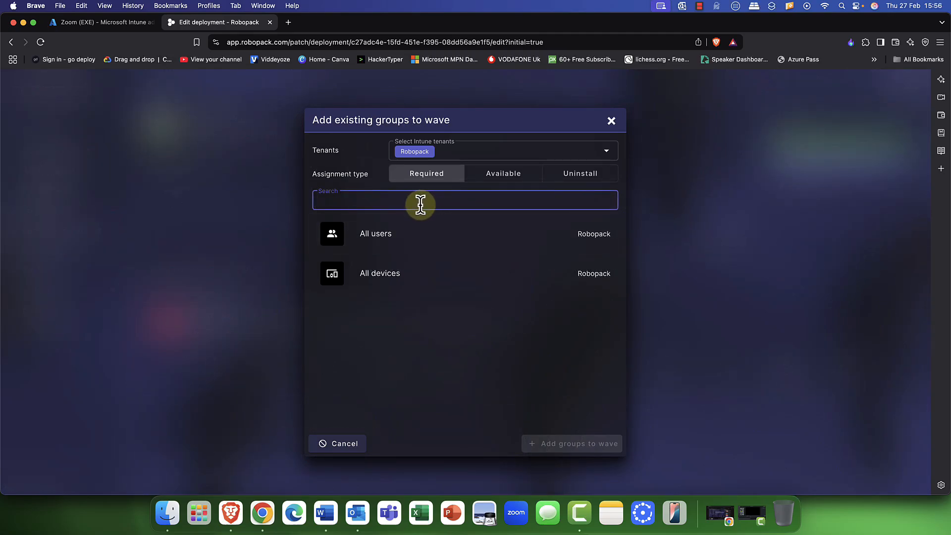
left_click(505, 179)
left_click(370, 243)
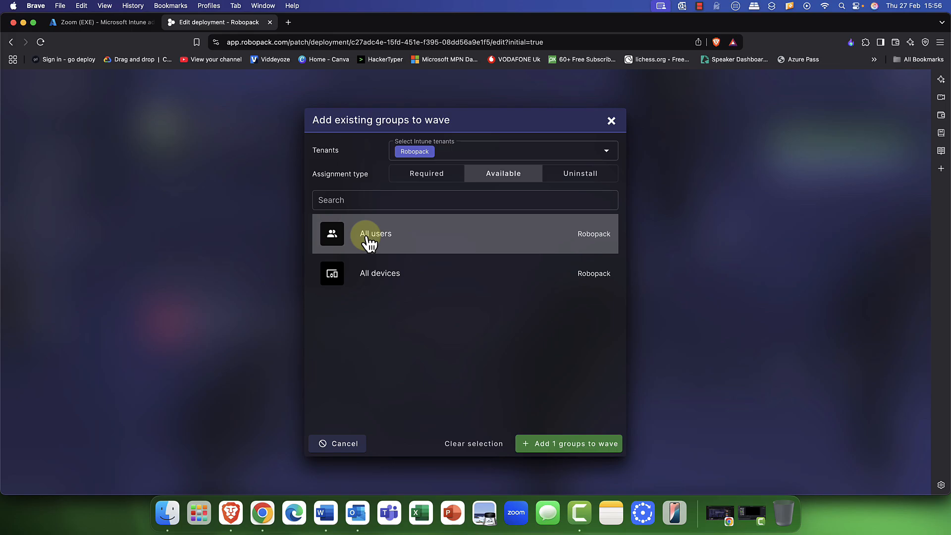
left_click(556, 445)
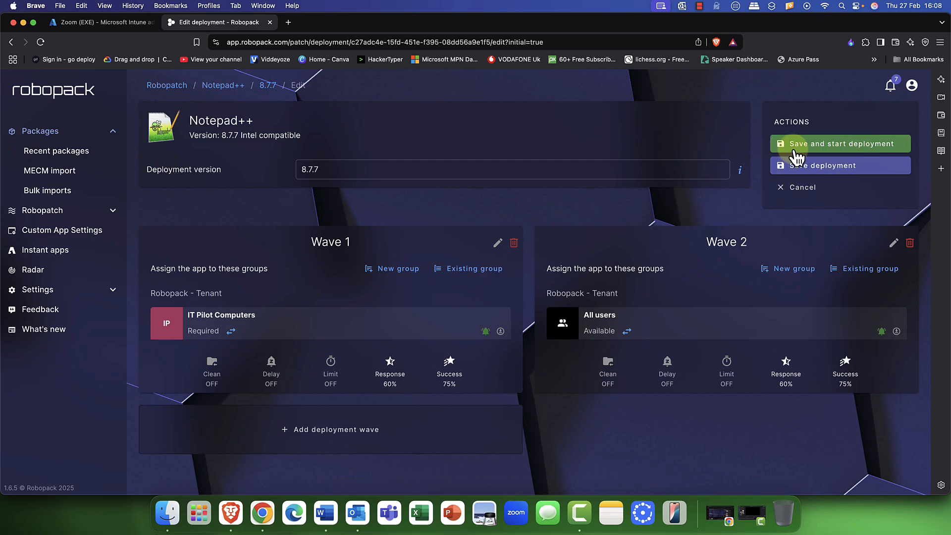
left_click(836, 146)
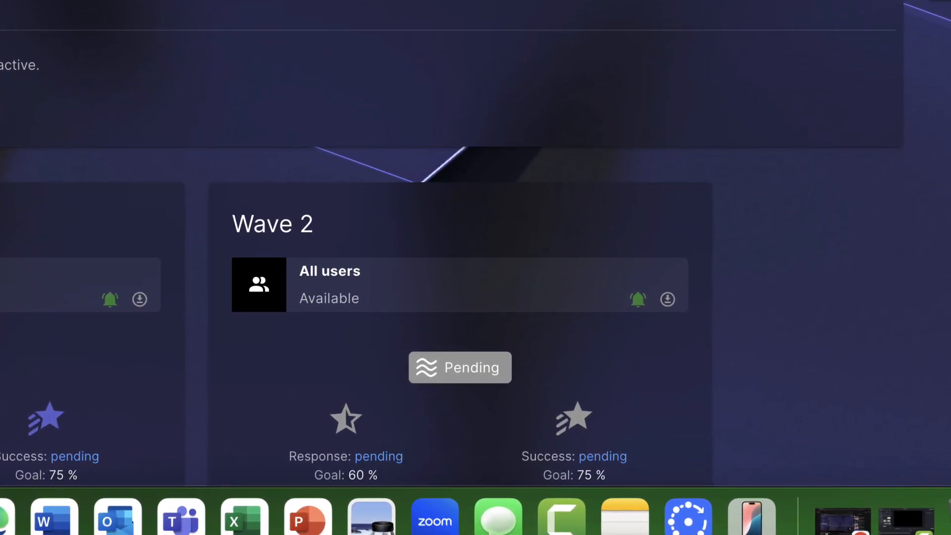
scroll(10, 382, "down", 5)
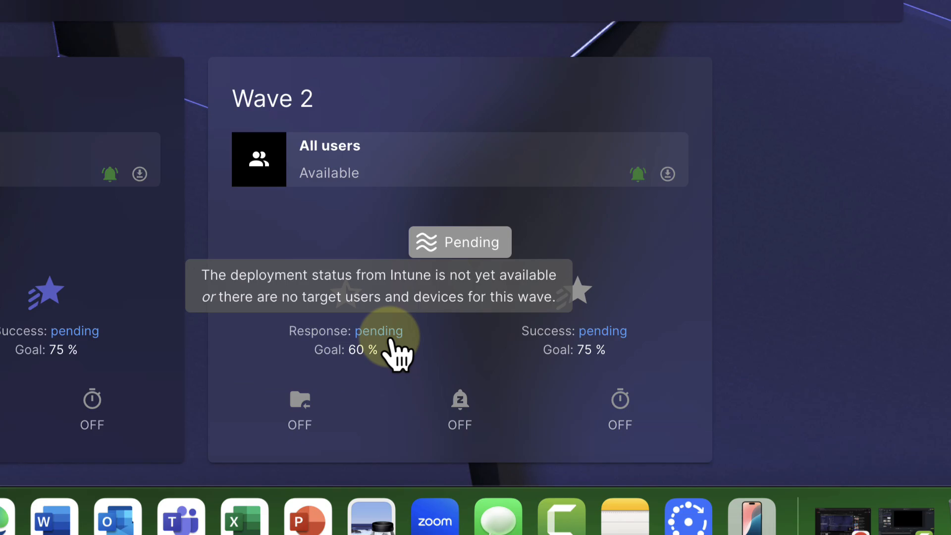
scroll(384, 352, "up", 5)
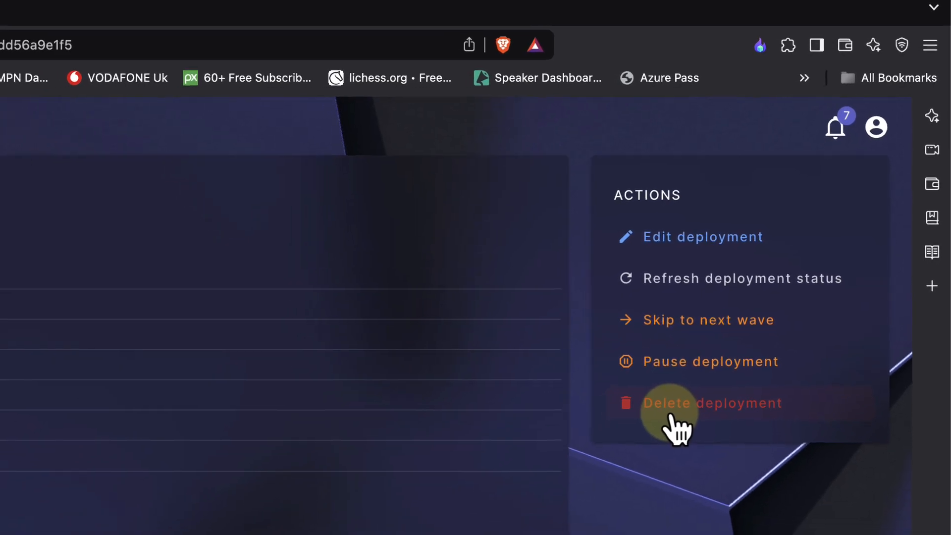
scroll(181, 441, "down", 3)
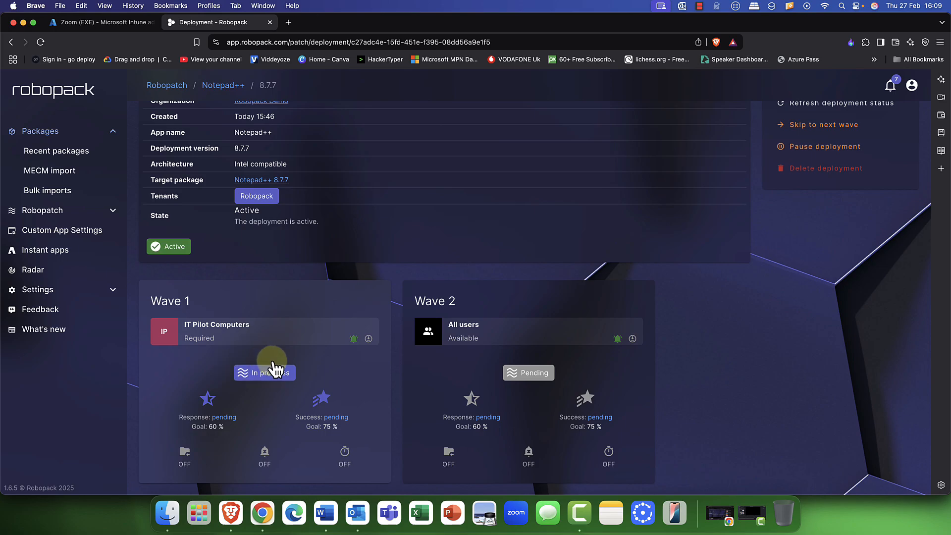
mouse_move(266, 376)
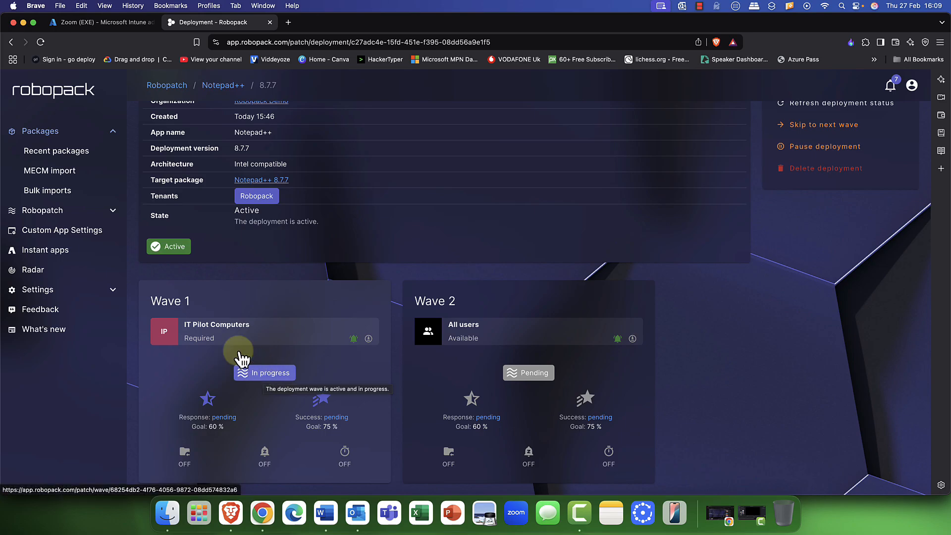
- Open the Wave 1 details and look through its Live status and Status history
left_click(264, 404)
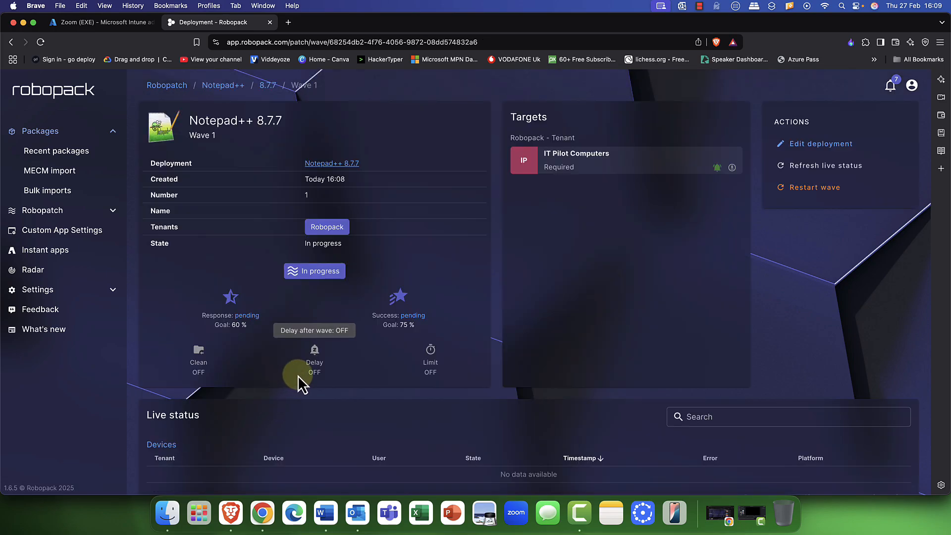
scroll(297, 376, "down", 4)
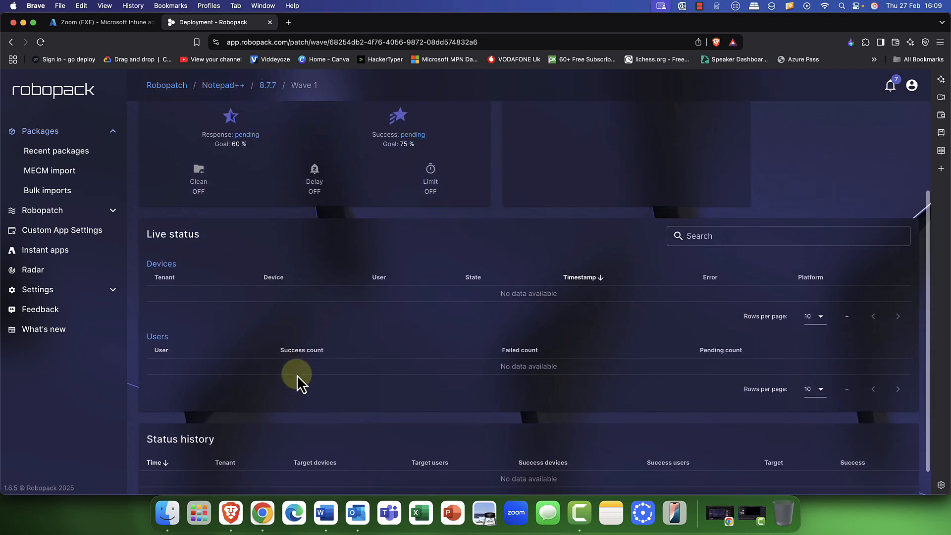
scroll(296, 375, "down", 1)
scroll(295, 374, "up", 5)
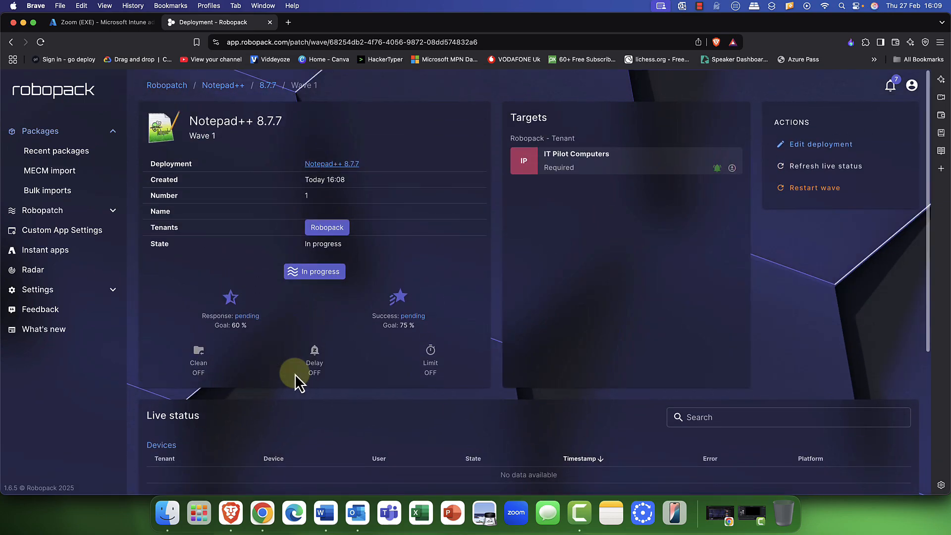
scroll(295, 374, "down", 5)
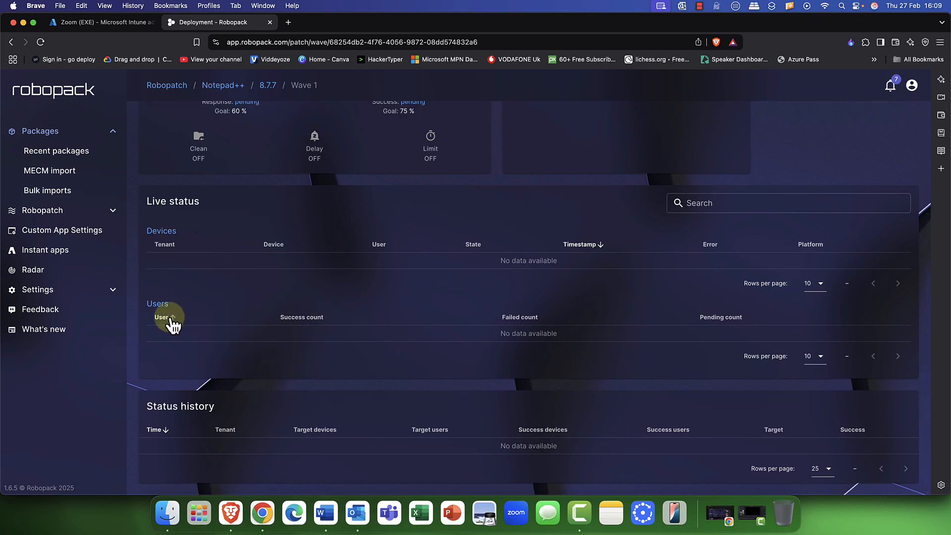
scroll(256, 416, "up", 4)
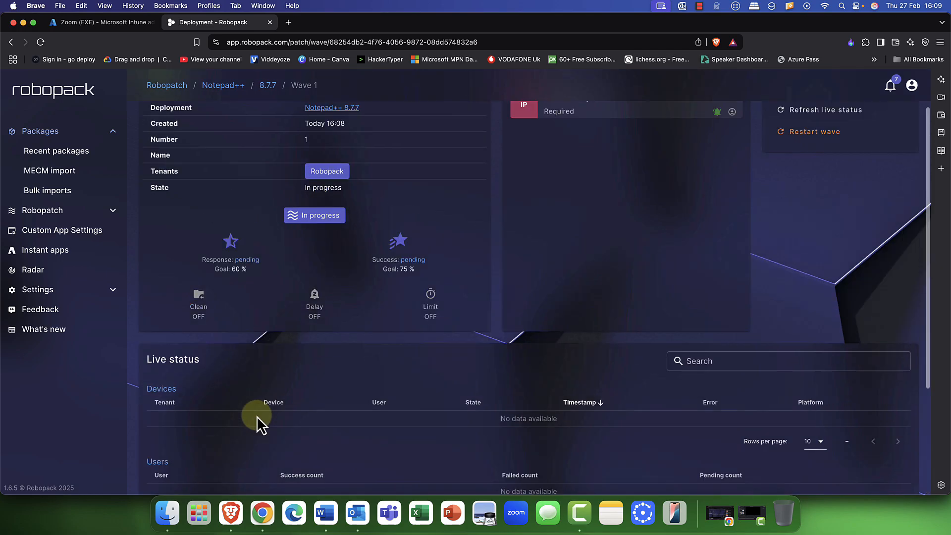
scroll(256, 416, "up", 2)
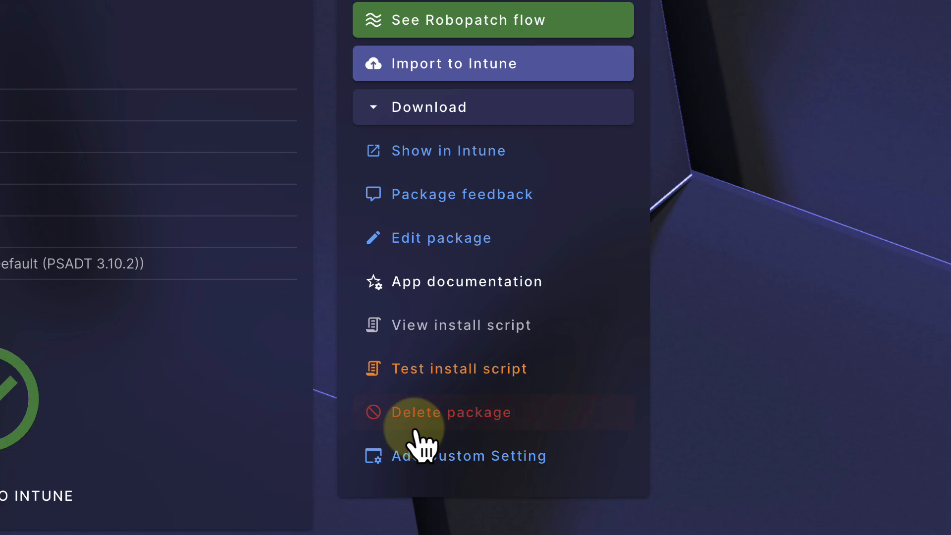
- Add a Notepad++ custom app setting with version 8.7.7 as the Min version
left_click(449, 463)
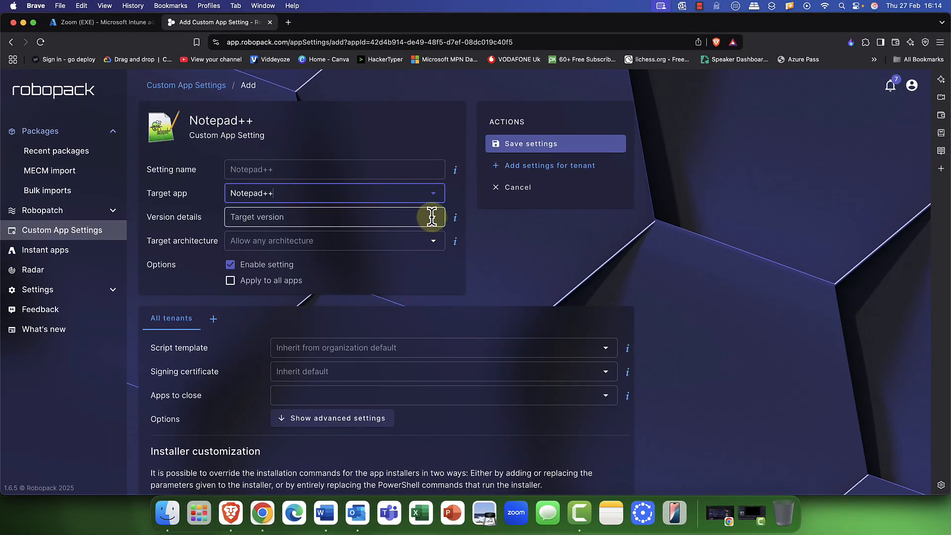
left_click(431, 217)
left_click(412, 241)
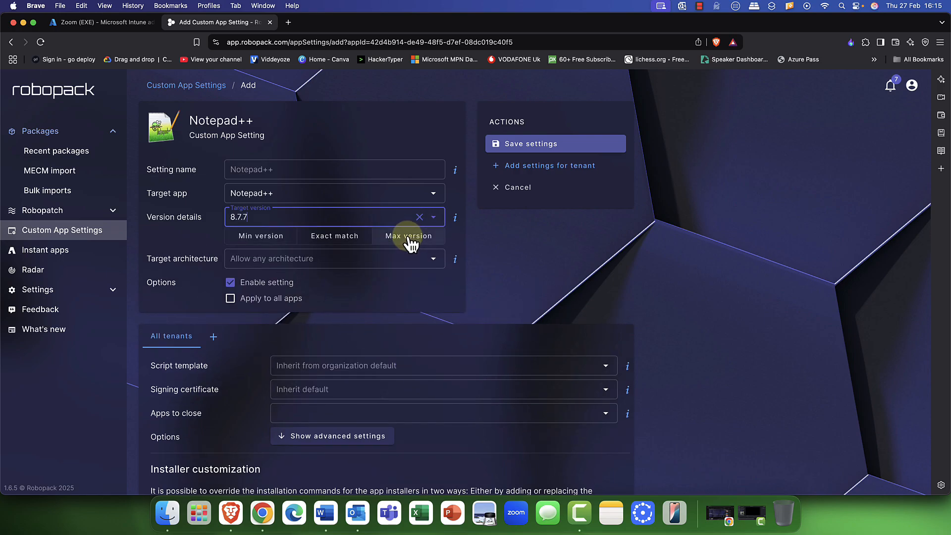
left_click(427, 216)
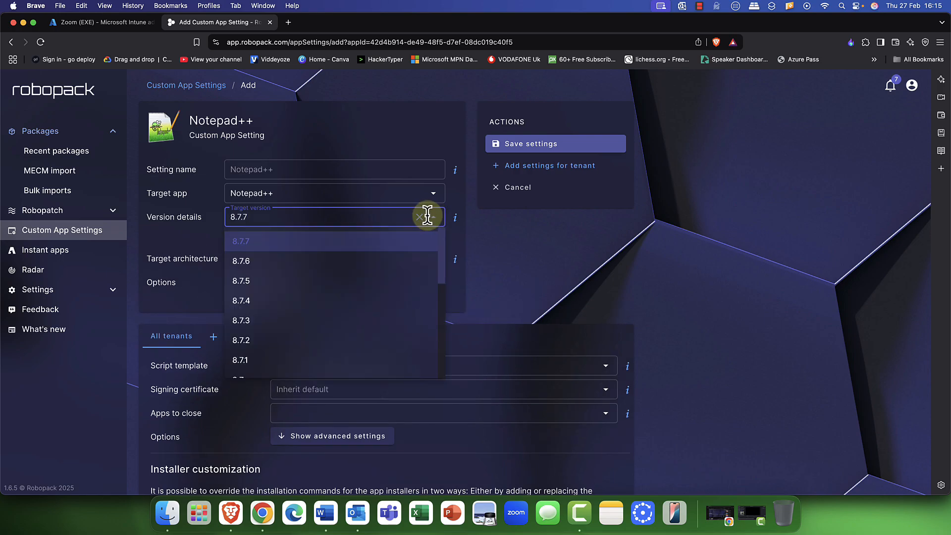
left_click(351, 247)
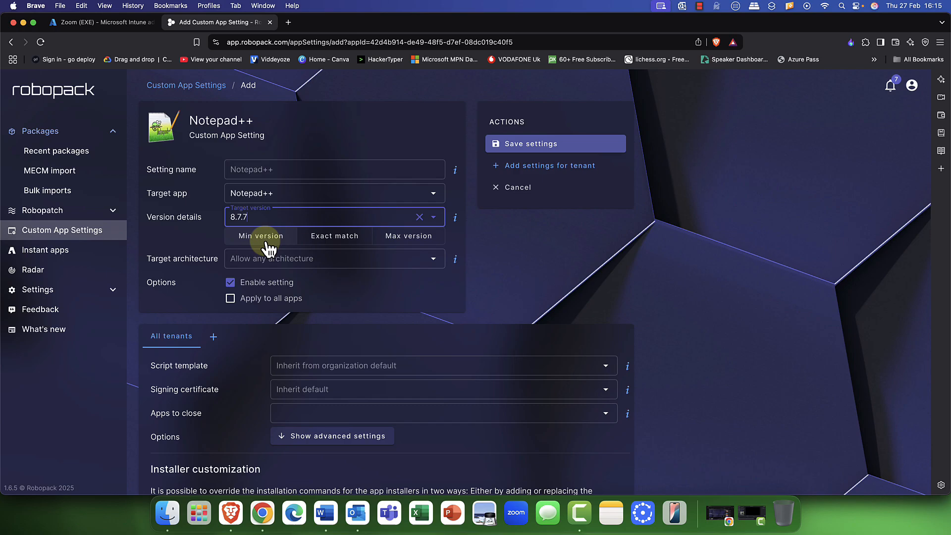
left_click(323, 243)
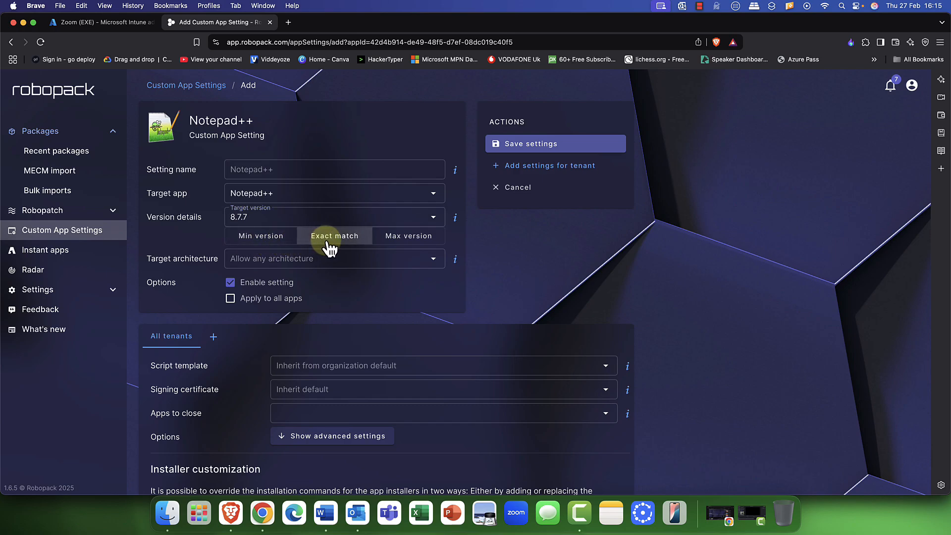
left_click(421, 242)
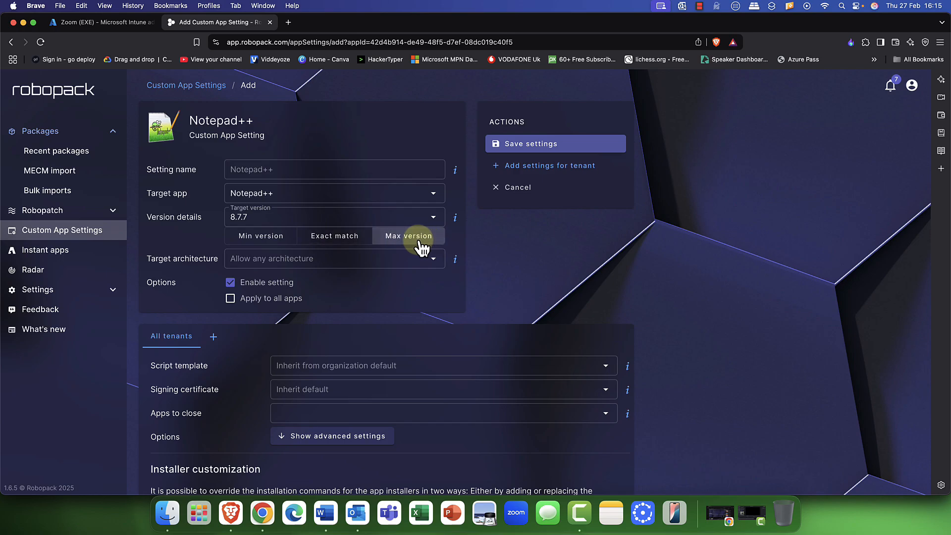
left_click(272, 242)
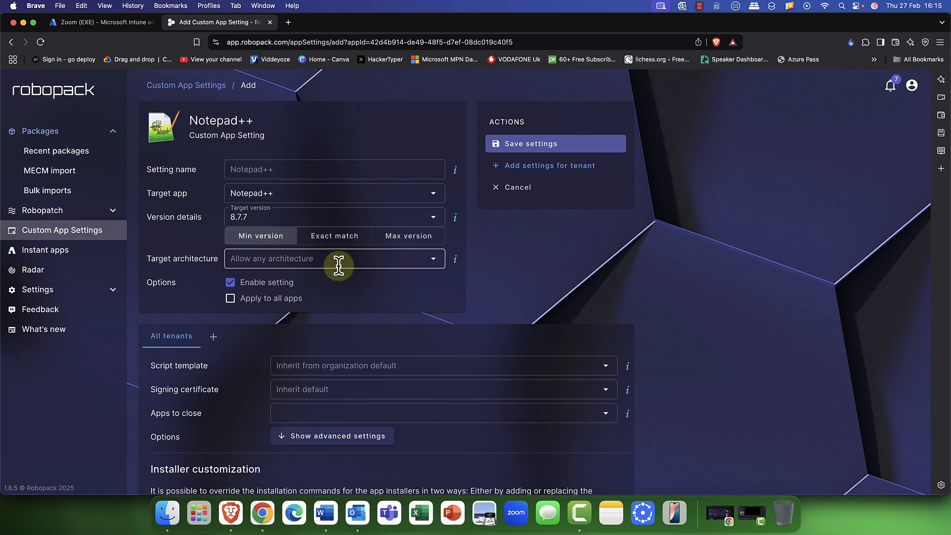
scroll(339, 266, "down", 1)
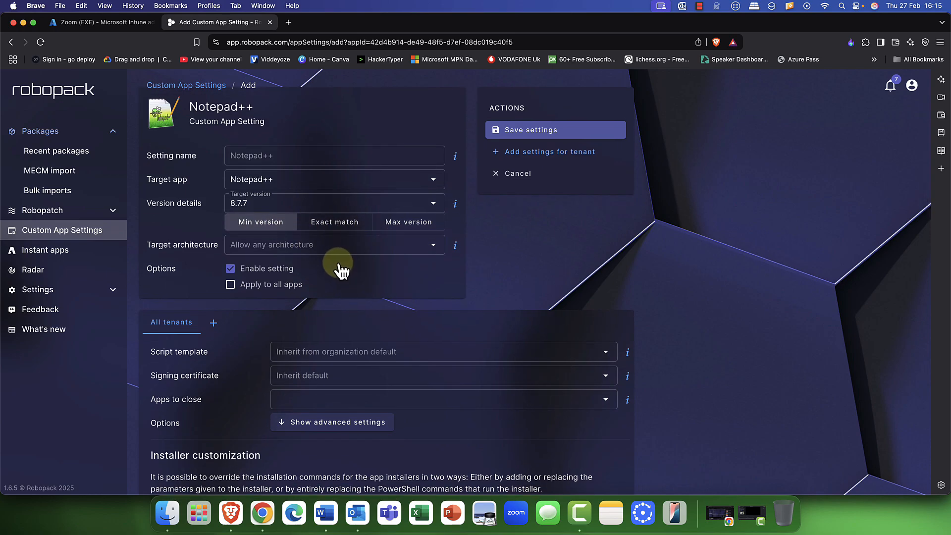
scroll(297, 273, "up", 1)
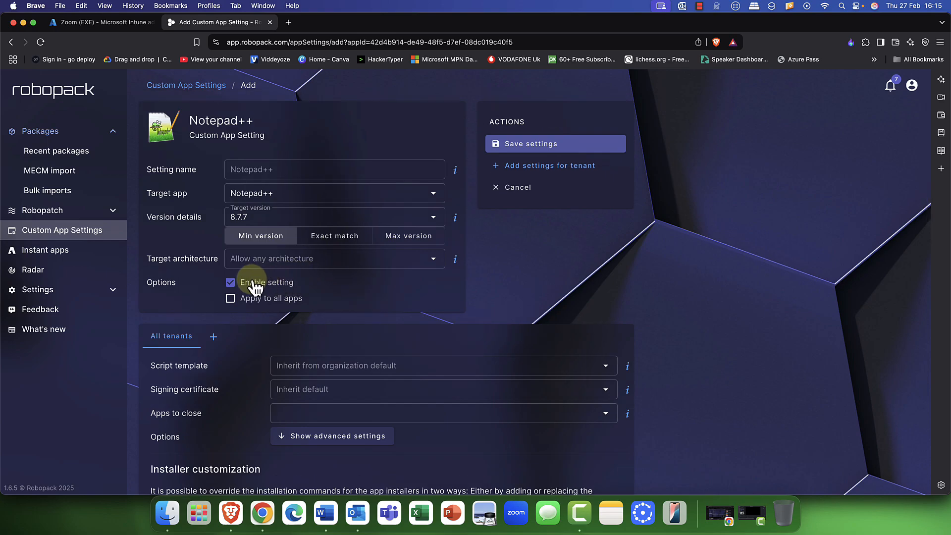
scroll(316, 284, "down", 5)
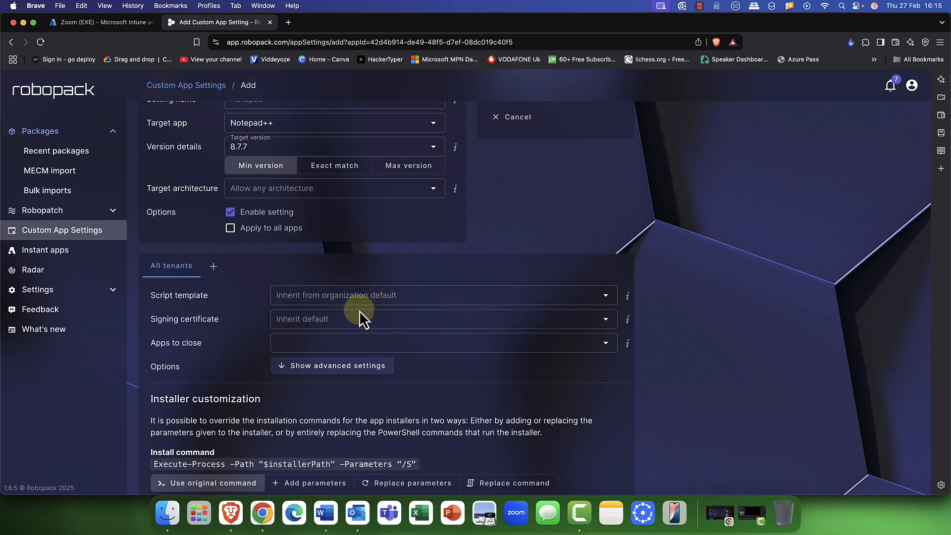
scroll(353, 322, "down", 3)
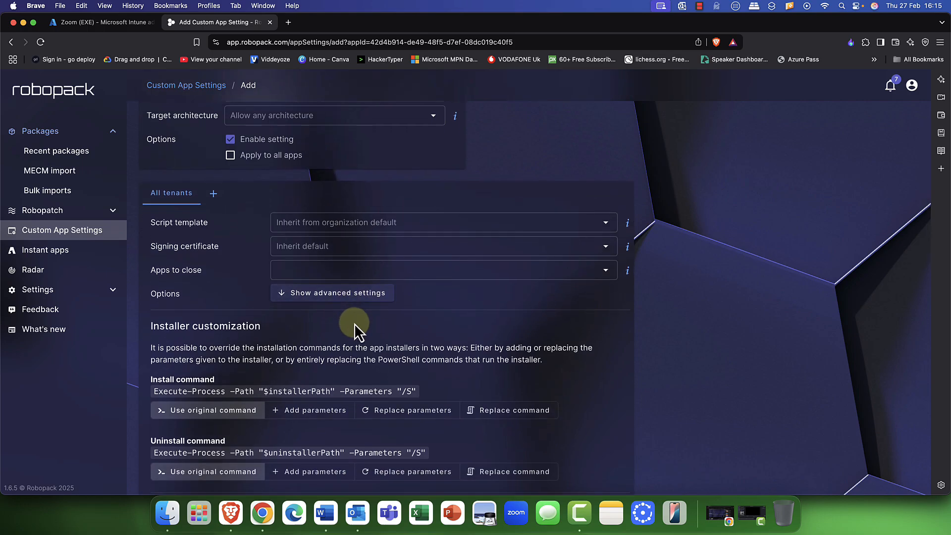
left_click(341, 296)
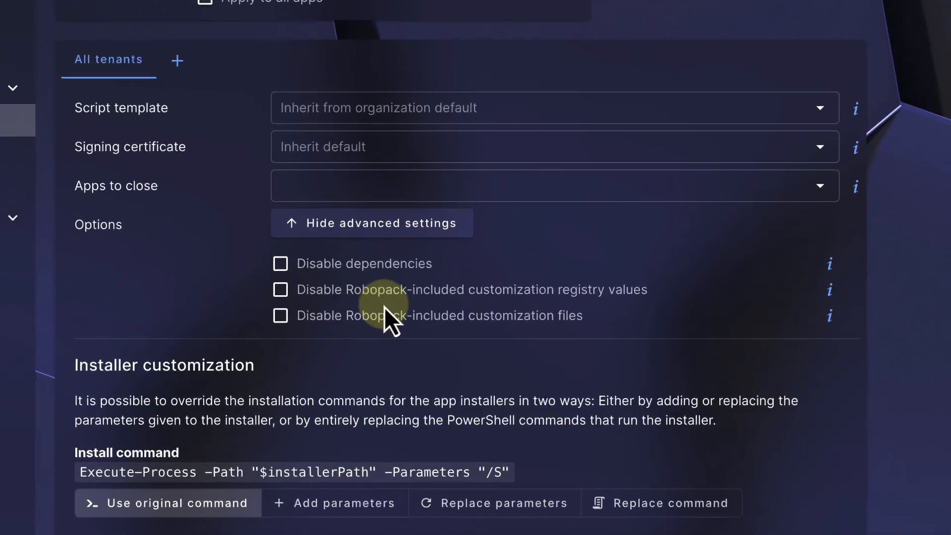
left_click(381, 224)
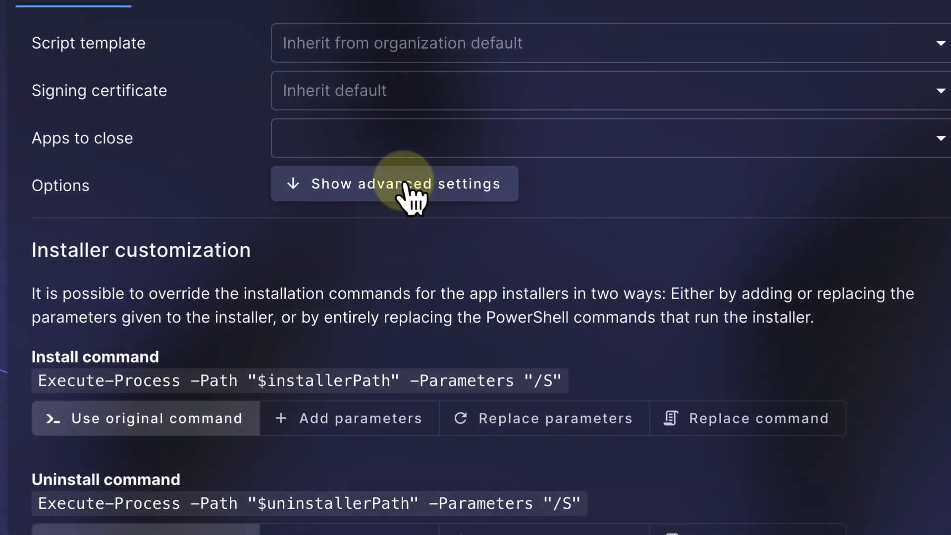
scroll(416, 203, "down", 3)
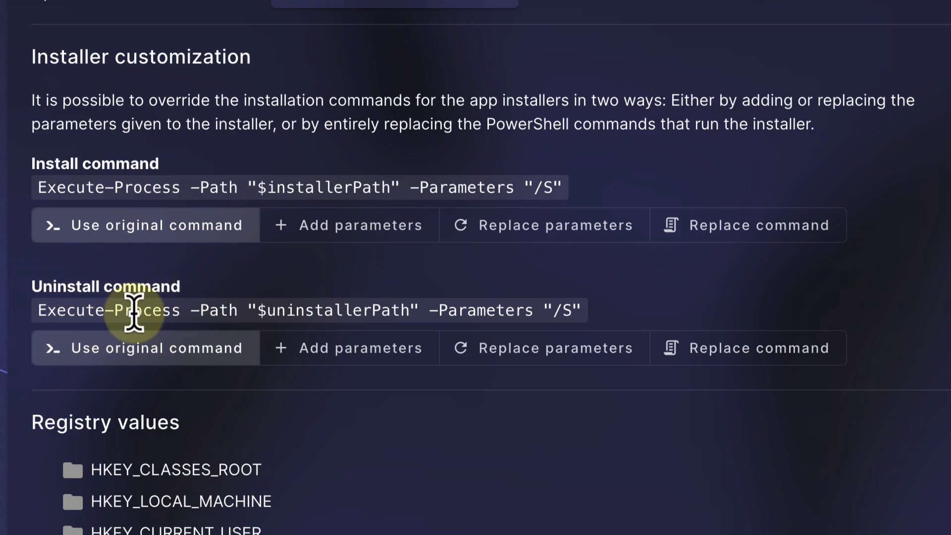
left_click(330, 250)
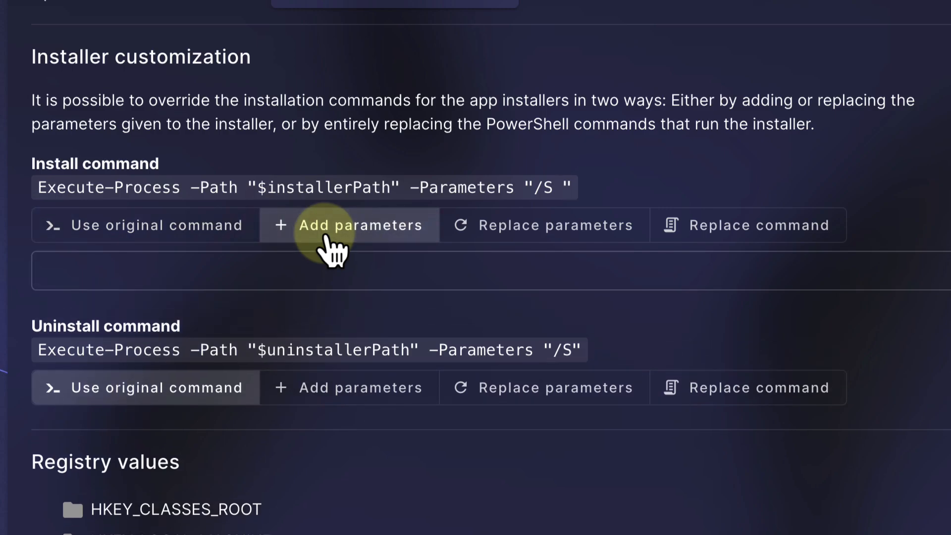
left_click(260, 277)
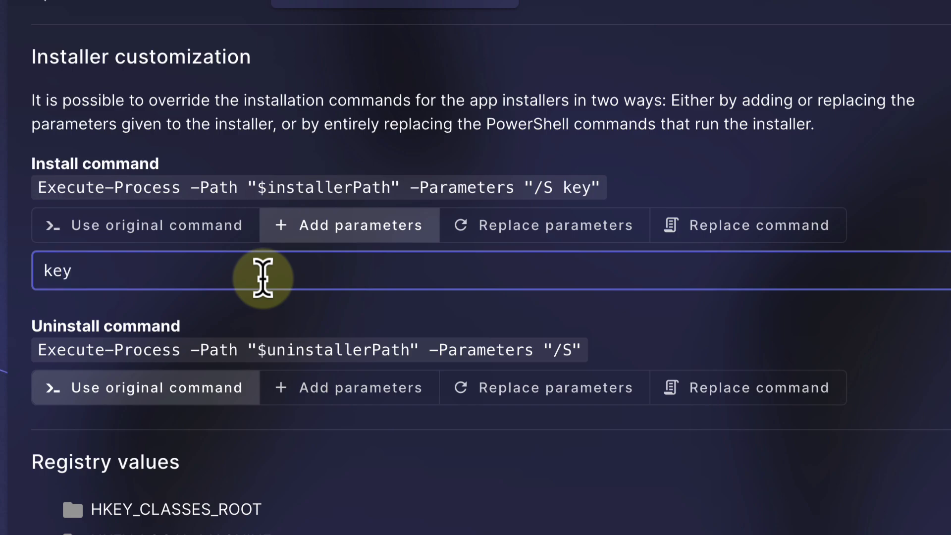
type("key-12345566")
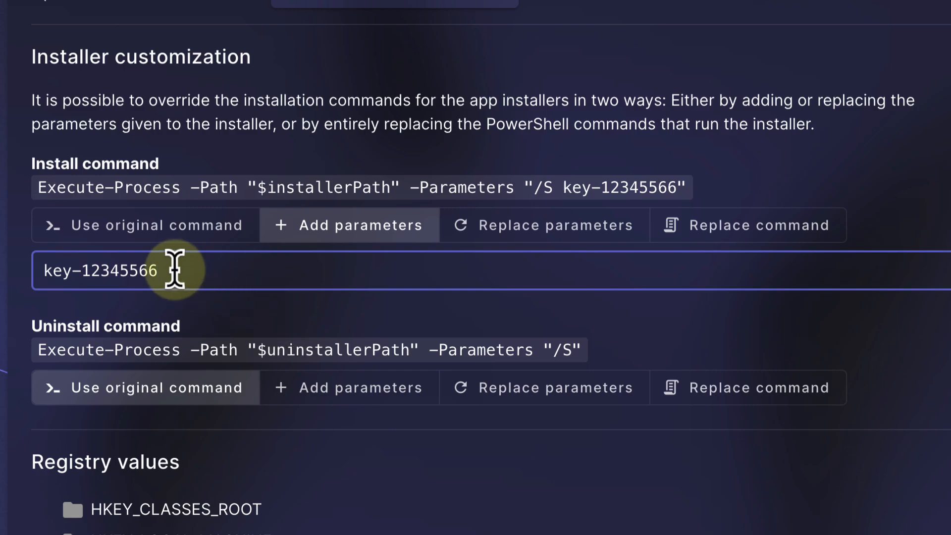
left_click_drag(174, 270, 11, 276)
key("BackSpace")
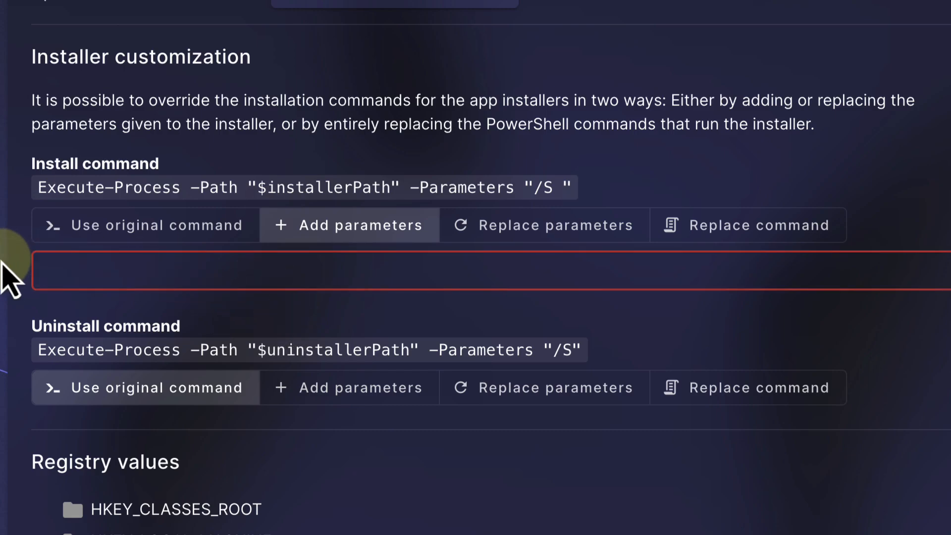
left_click(245, 226)
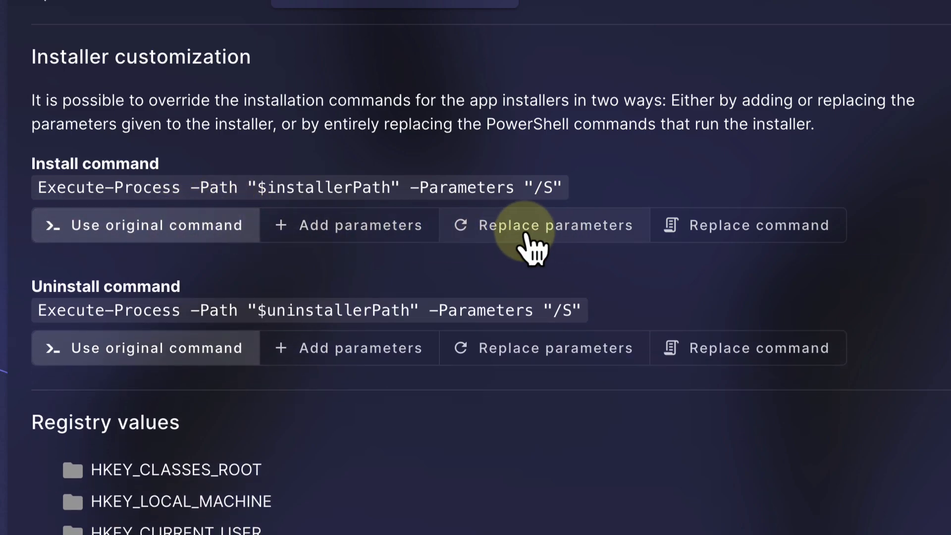
scroll(743, 247, "down", 2)
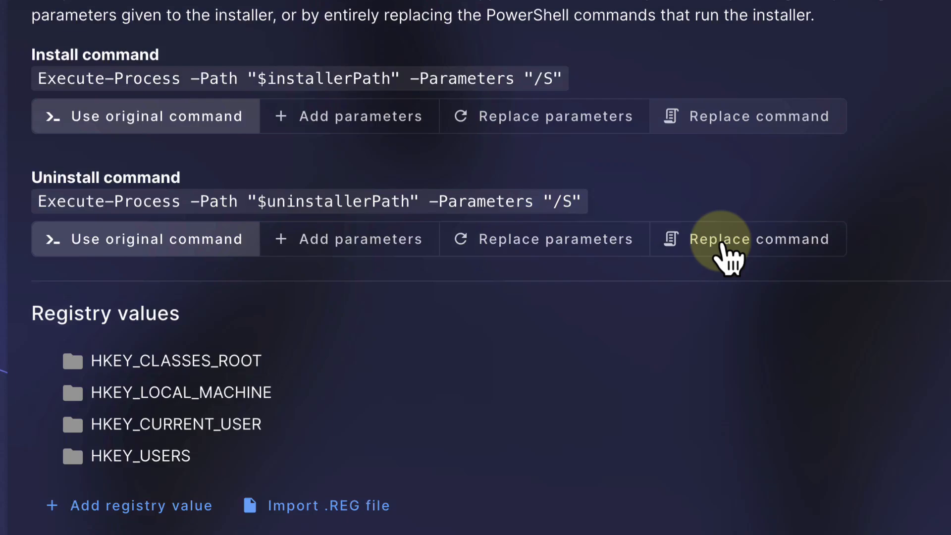
scroll(728, 255, "down", 5)
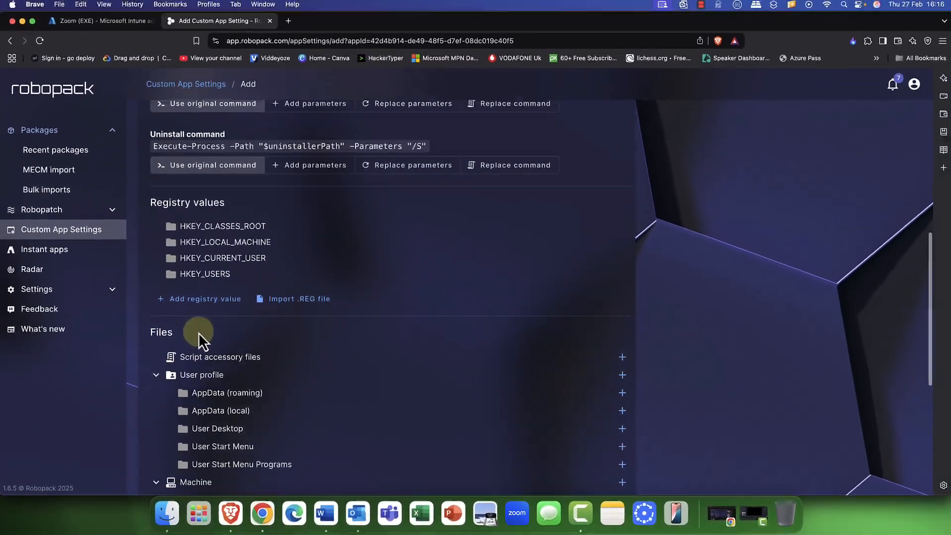
scroll(198, 332, "down", 5)
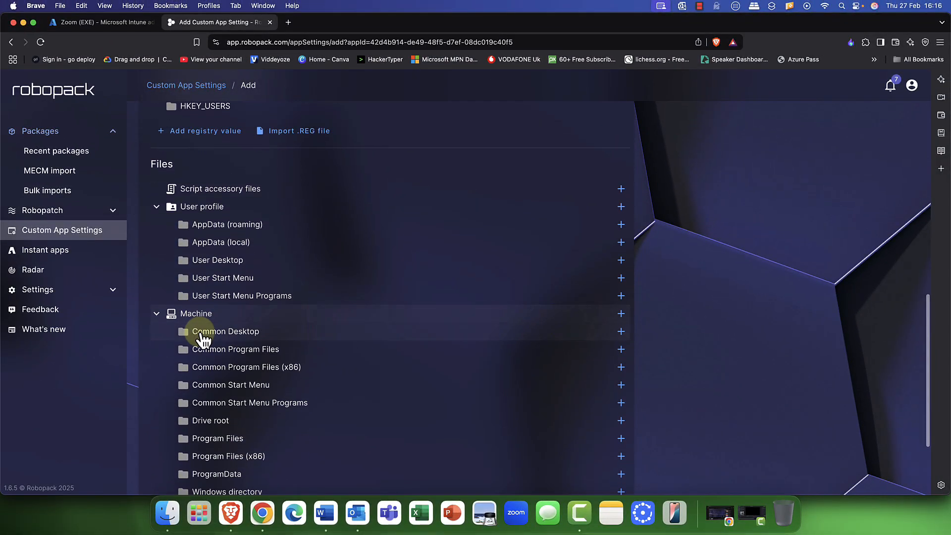
scroll(203, 340, "down", 2)
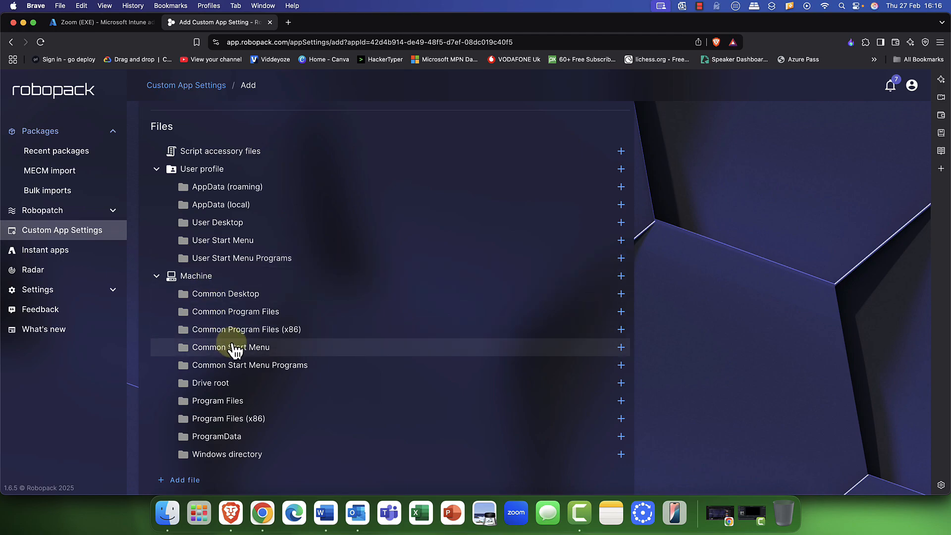
scroll(236, 349, "down", 4)
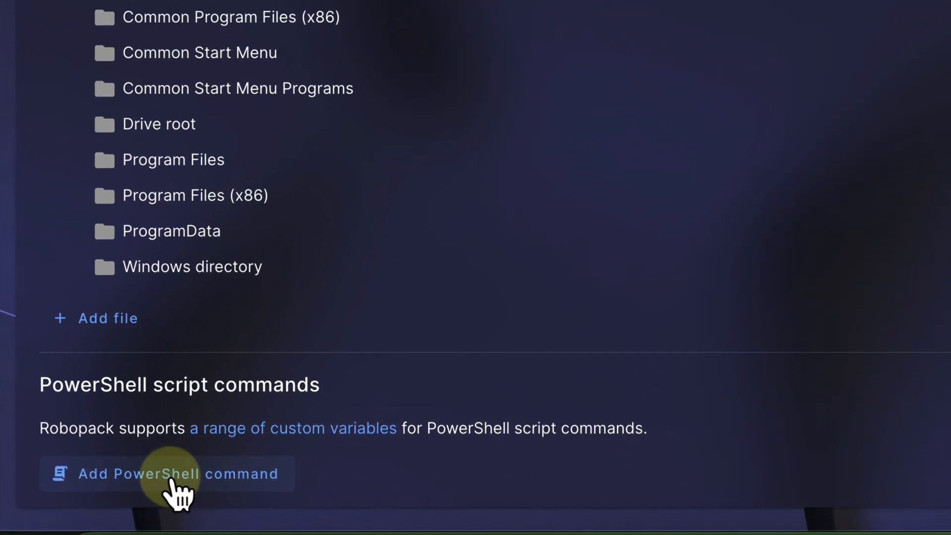
left_click(171, 483)
scroll(173, 485, "down", 5)
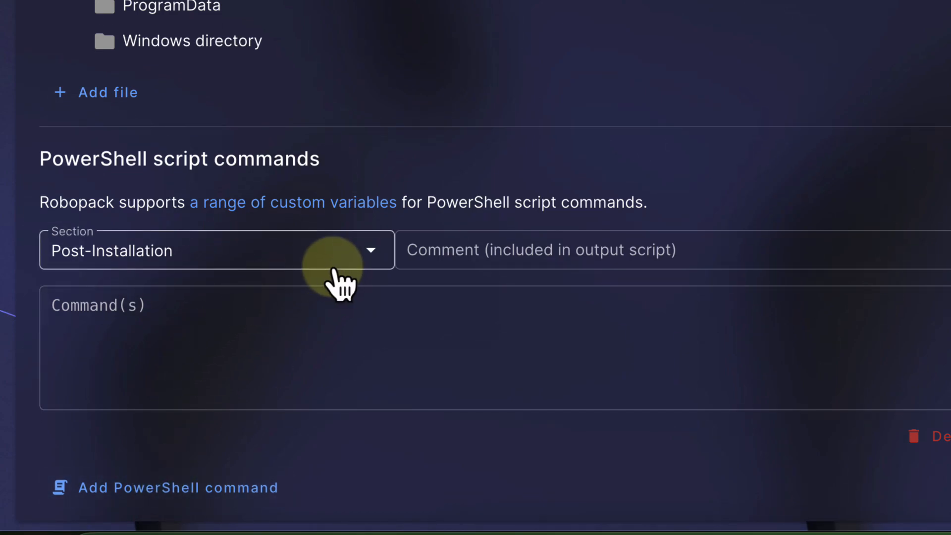
left_click(371, 252)
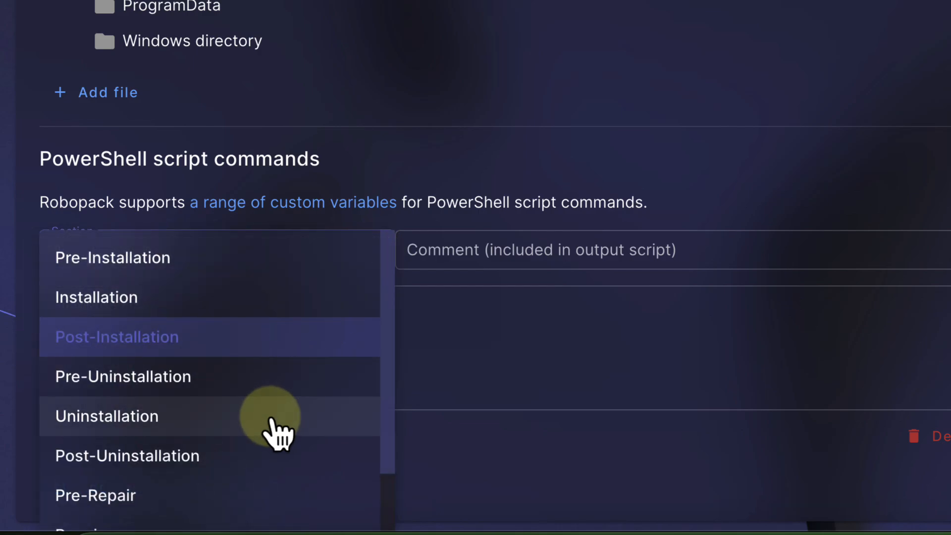
scroll(273, 421, "down", 2)
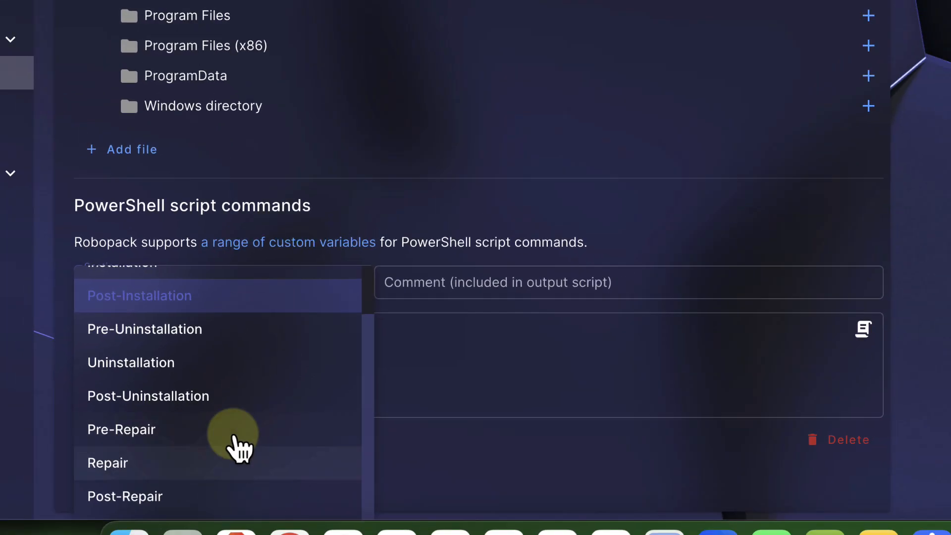
left_click(466, 351)
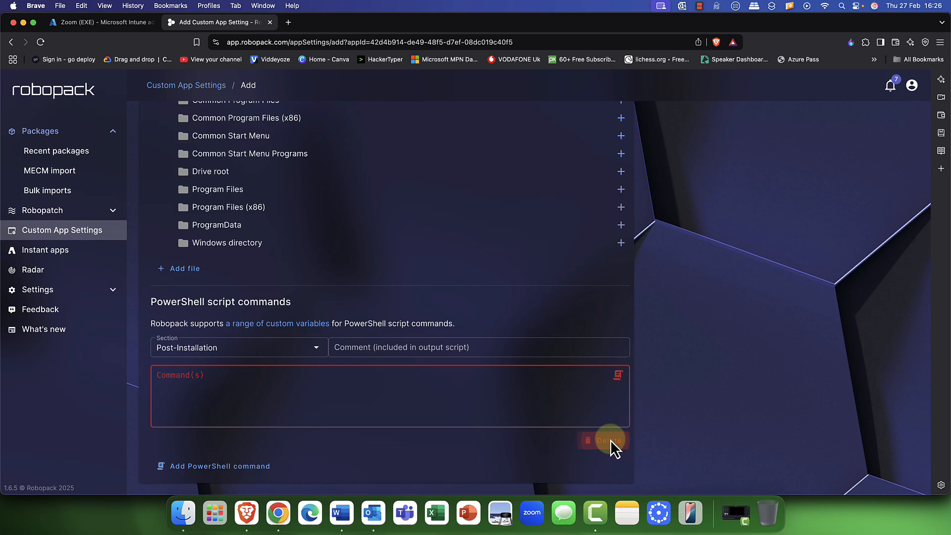
left_click(609, 440)
scroll(705, 301, "up", 15)
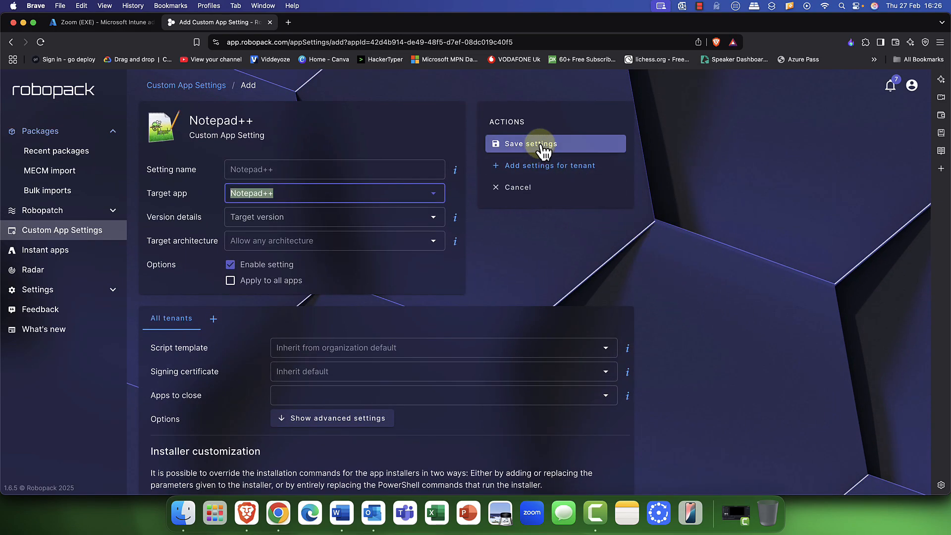
- Save the Notepad++ custom app setting and review its Enabled detail page
left_click(543, 150)
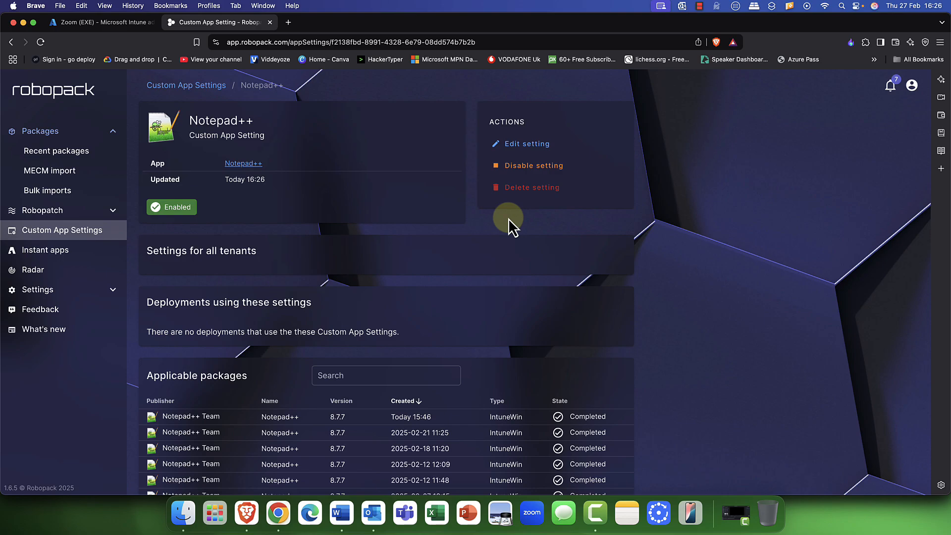
scroll(498, 242, "down", 4)
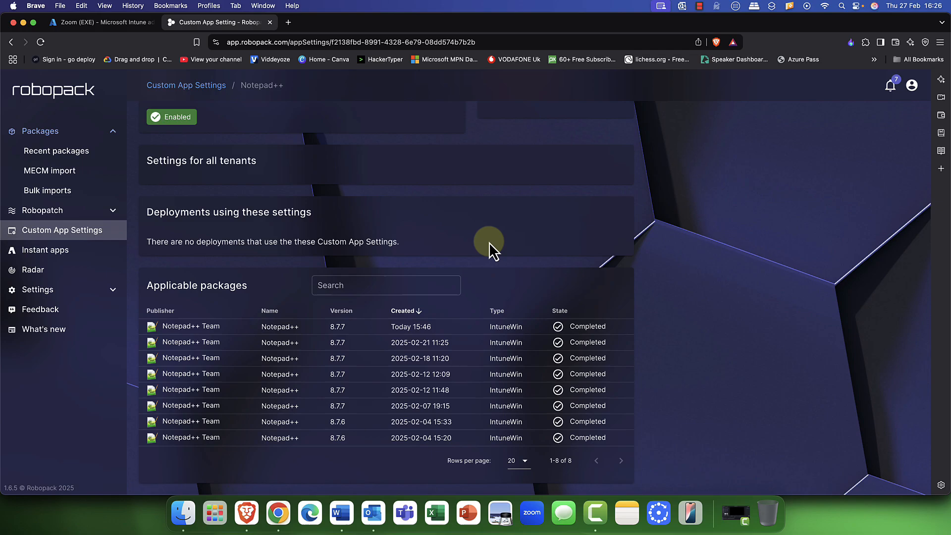
scroll(488, 242, "up", 3)
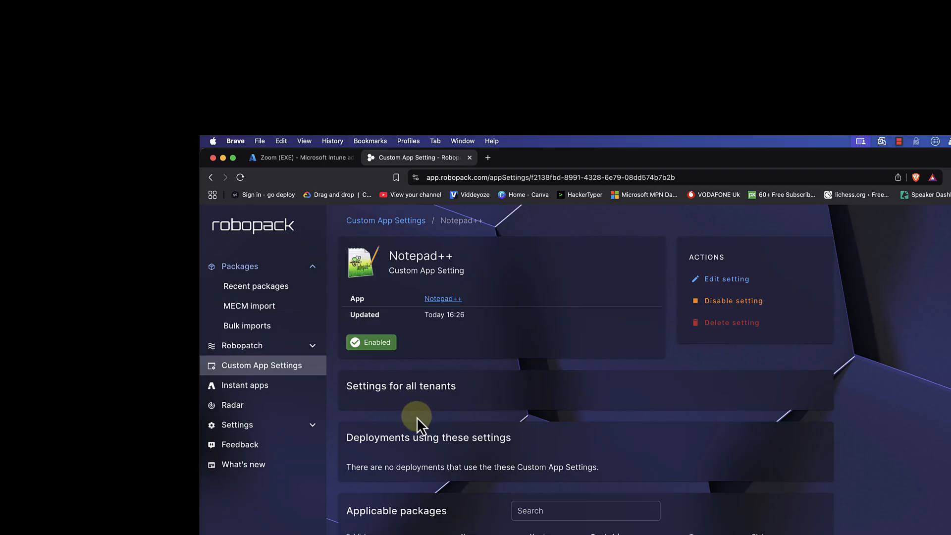
- Check the Custom App Settings list and Instant apps, then go back to the home dashboard
left_click(267, 371)
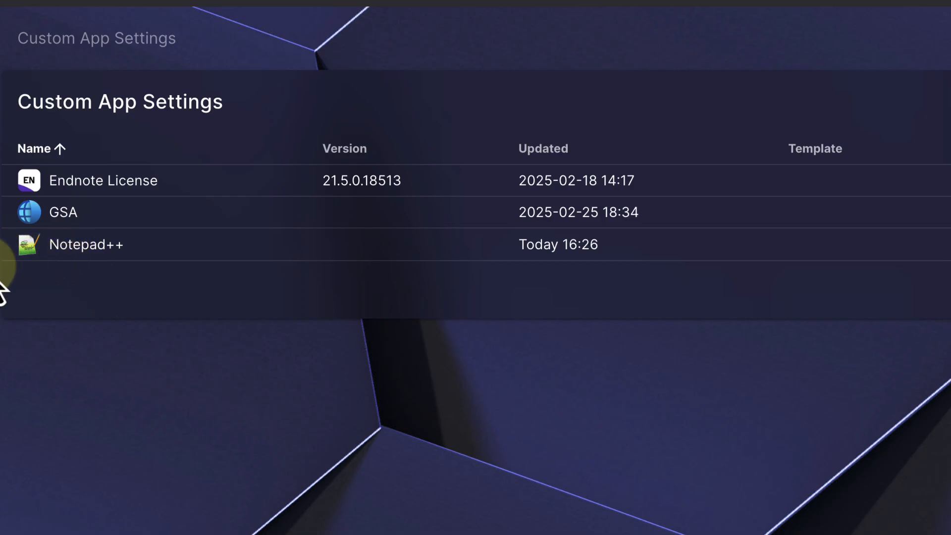
left_click(2, 346)
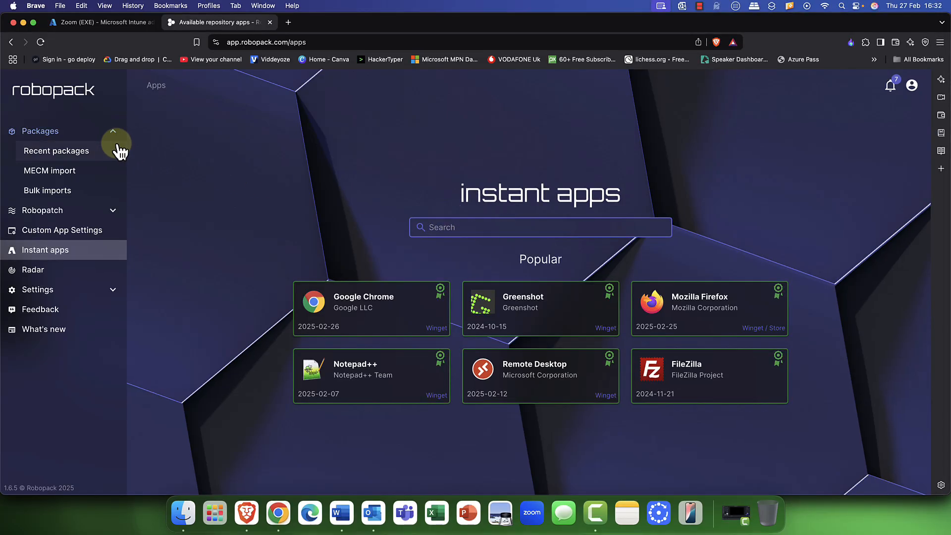
left_click(66, 99)
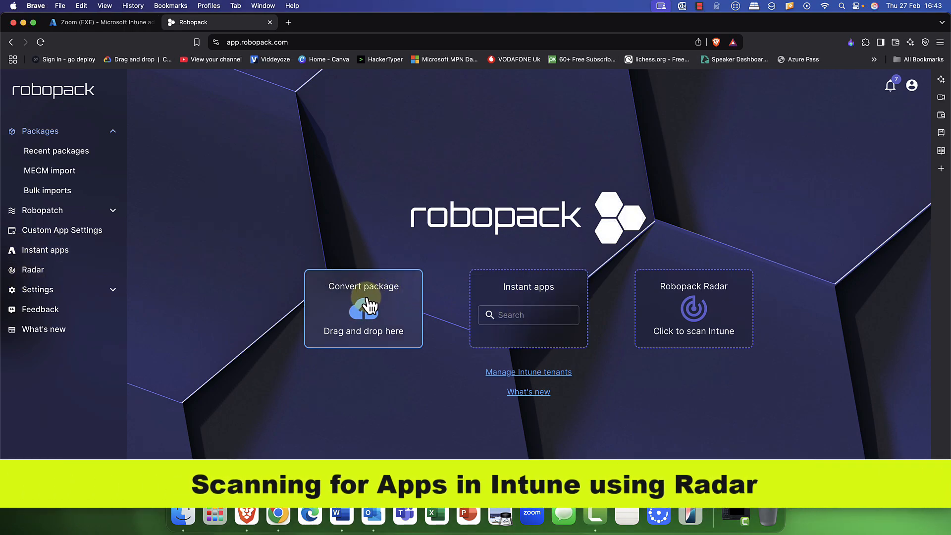
- Scan the Robopack demo tenant with Radar and begin a patch flow for Zoom (EXE)
left_click(31, 271)
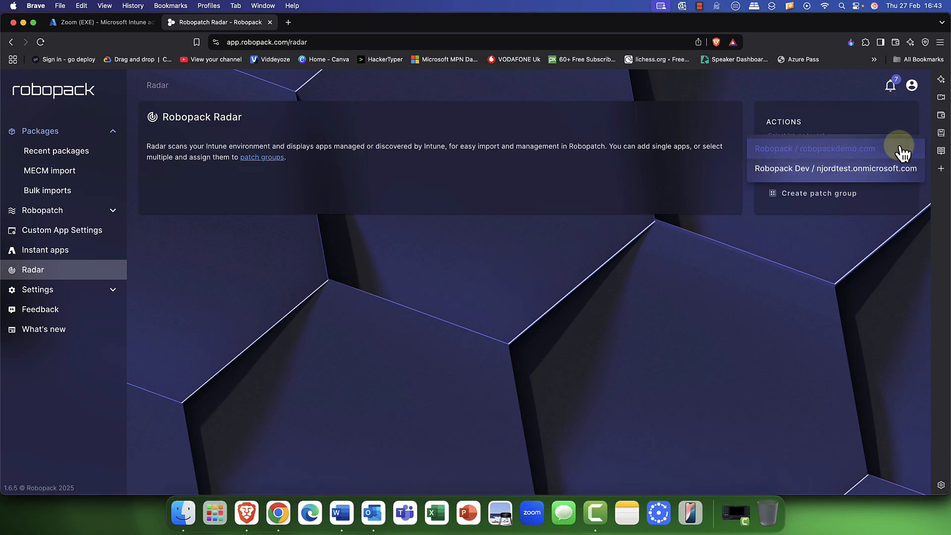
left_click(901, 151)
left_click(814, 178)
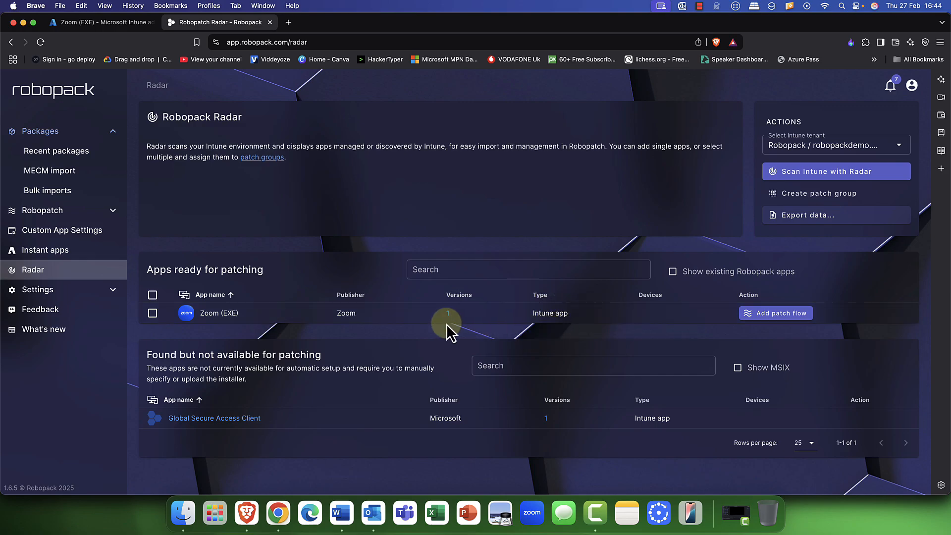
left_click(782, 314)
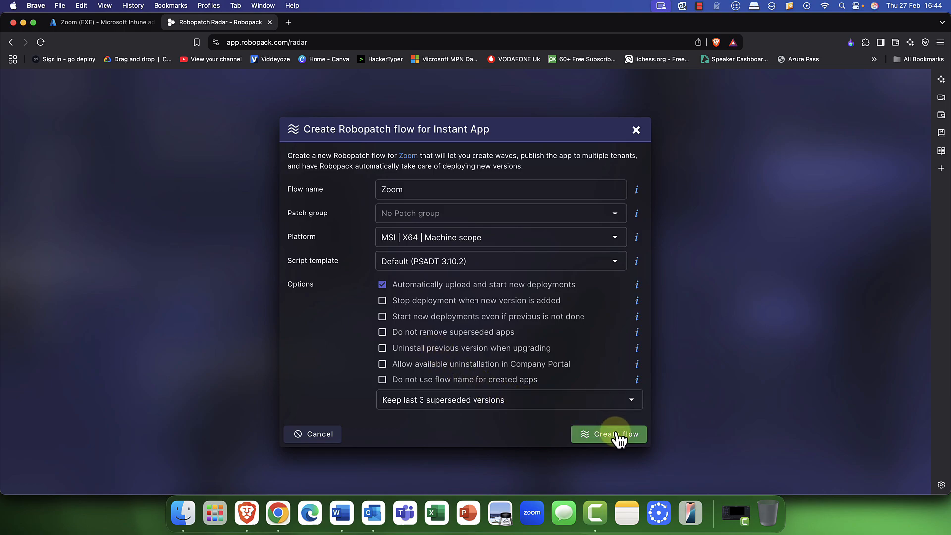
- Discard the Zoom patch flow form and run a Radar scan on the Robopack Dev tenant
left_click(635, 130)
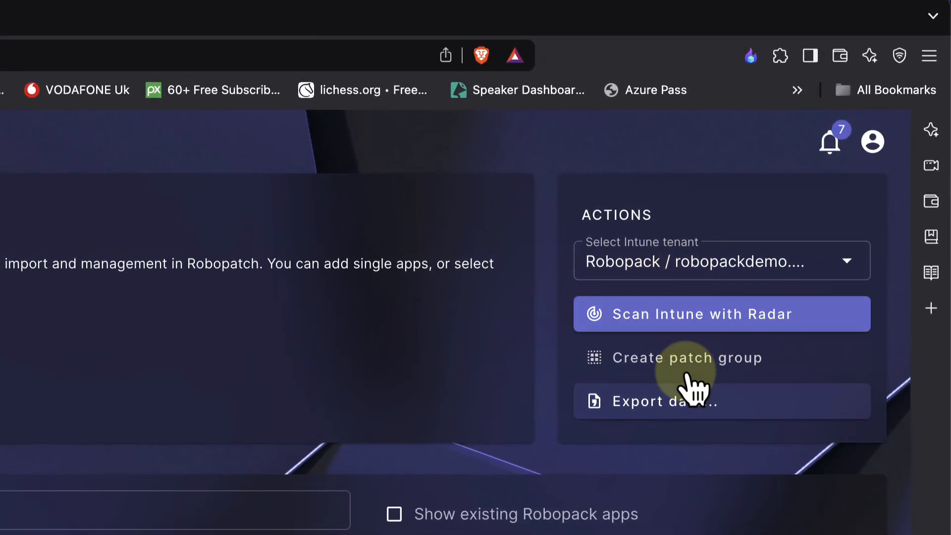
mouse_move(699, 416)
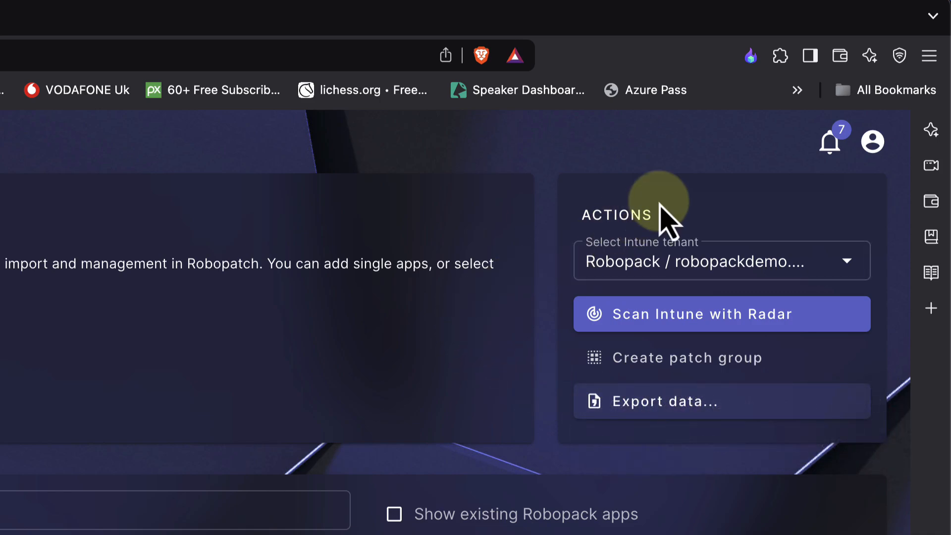
left_click(842, 276)
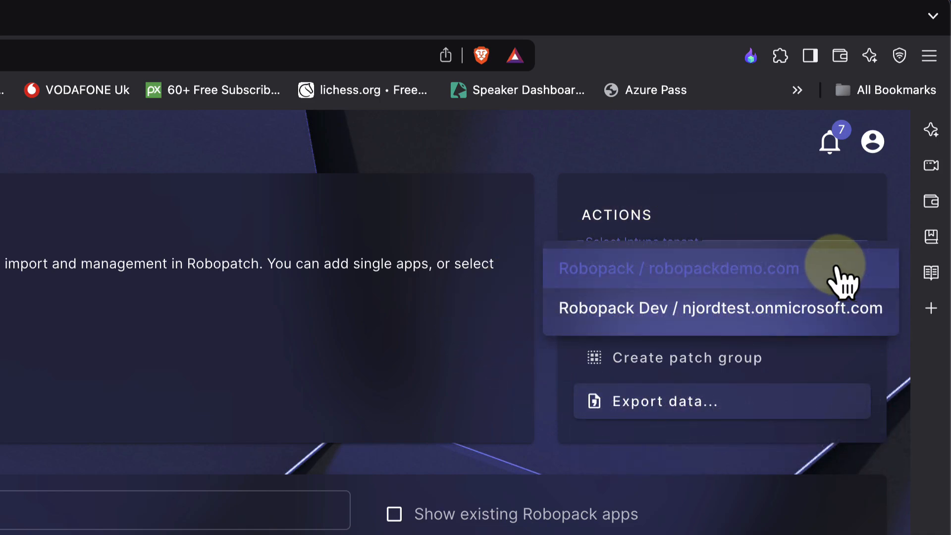
left_click(776, 311)
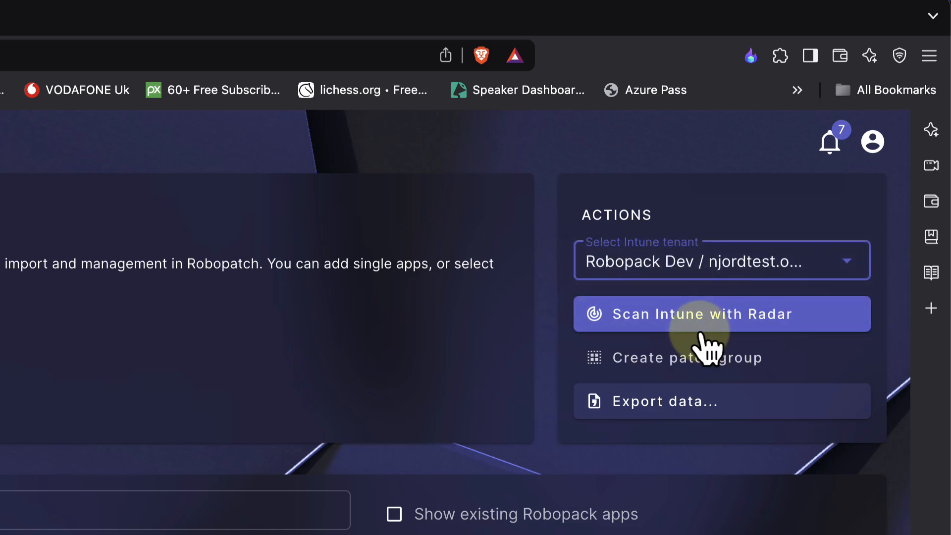
left_click(676, 322)
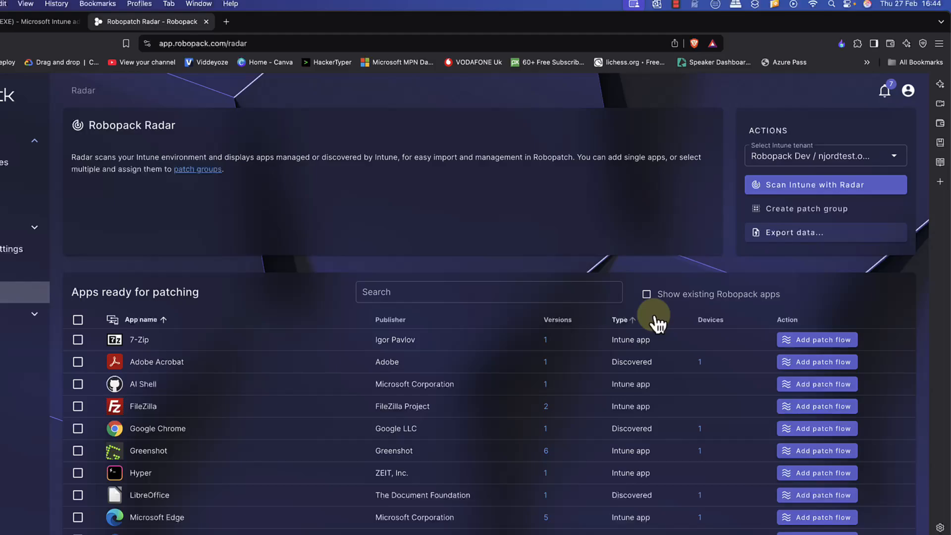
- Review the Radar results: apps ready for patching and unavailable ones like FileZilla
scroll(549, 386, "down", 3)
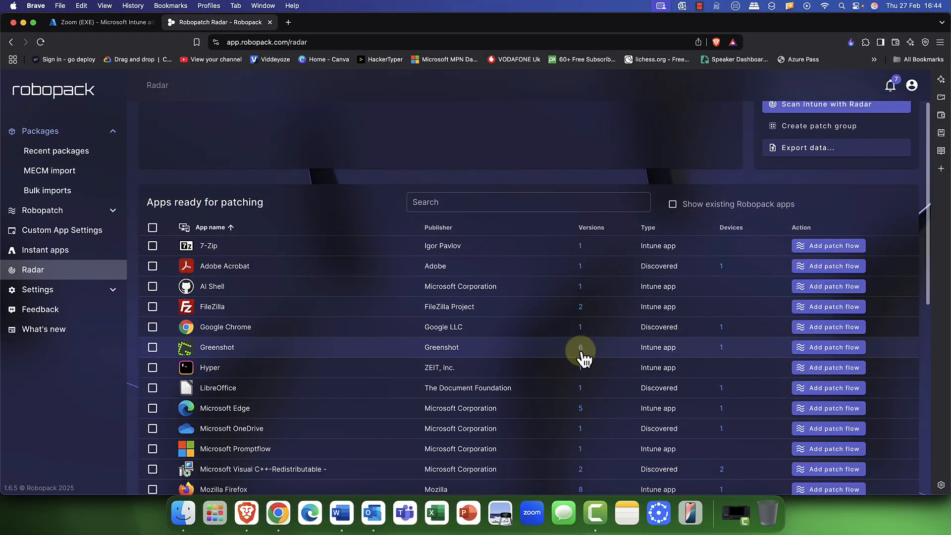
scroll(582, 352, "down", 5)
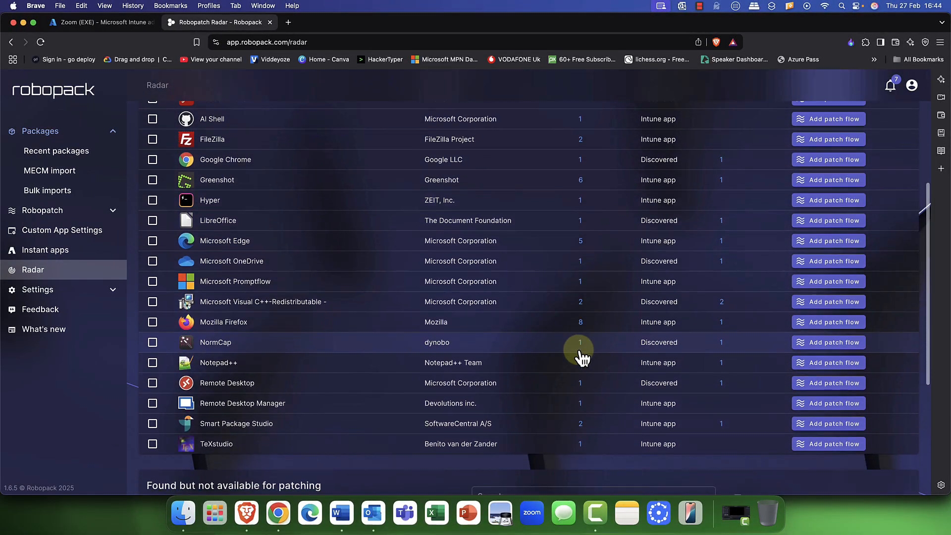
scroll(583, 356, "down", 1)
scroll(582, 357, "up", 2)
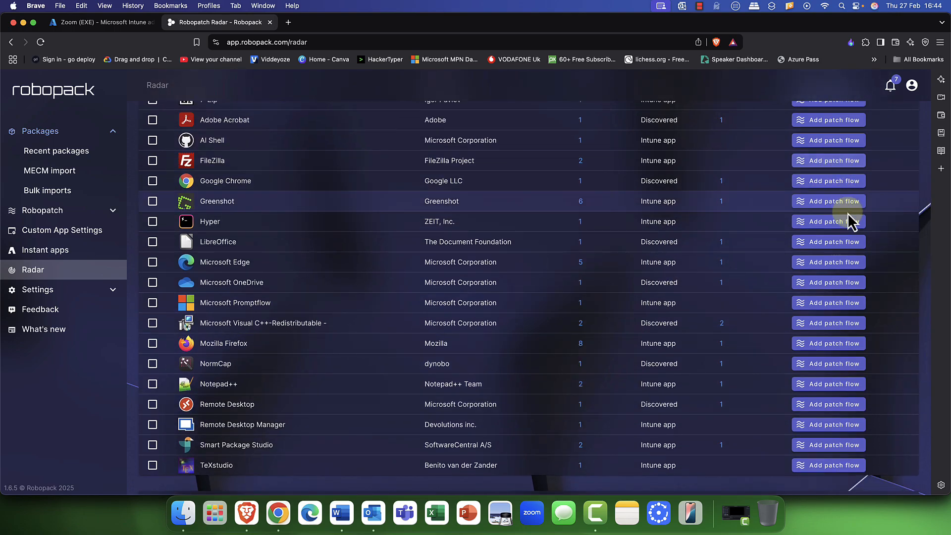
scroll(812, 337, "up", 1)
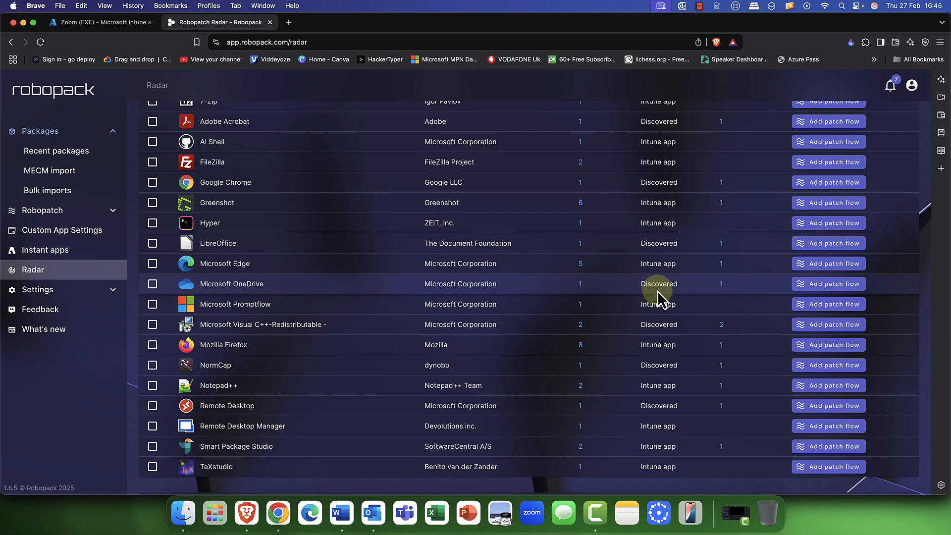
scroll(657, 291, "up", 5)
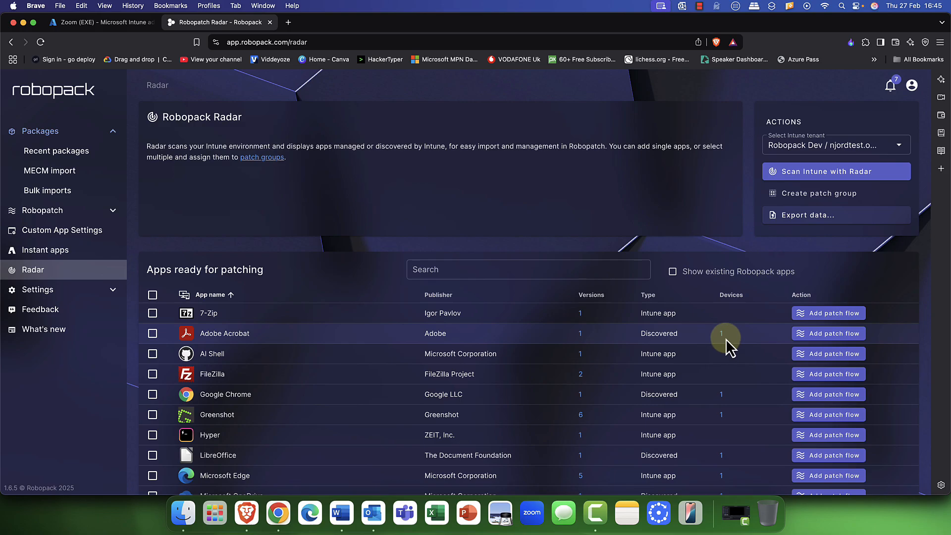
scroll(712, 331, "down", 4)
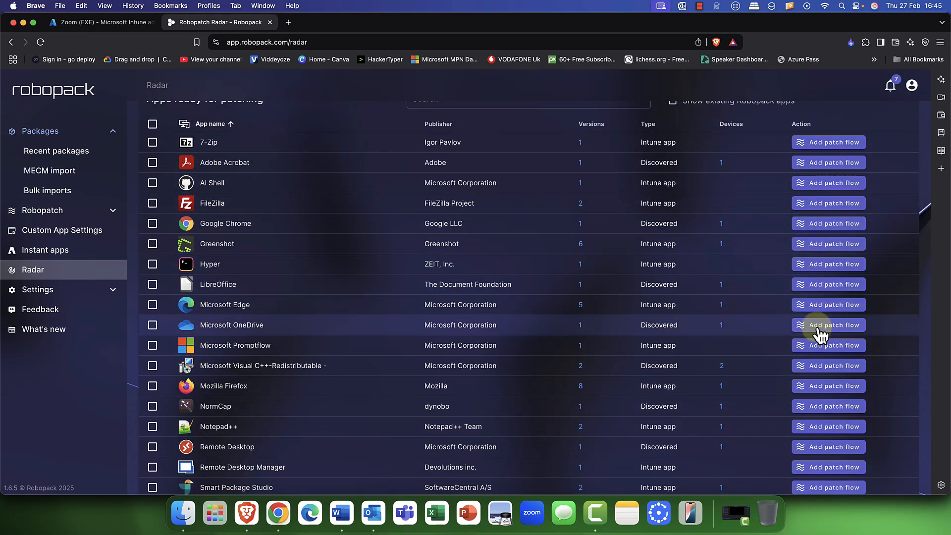
scroll(727, 327, "down", 7)
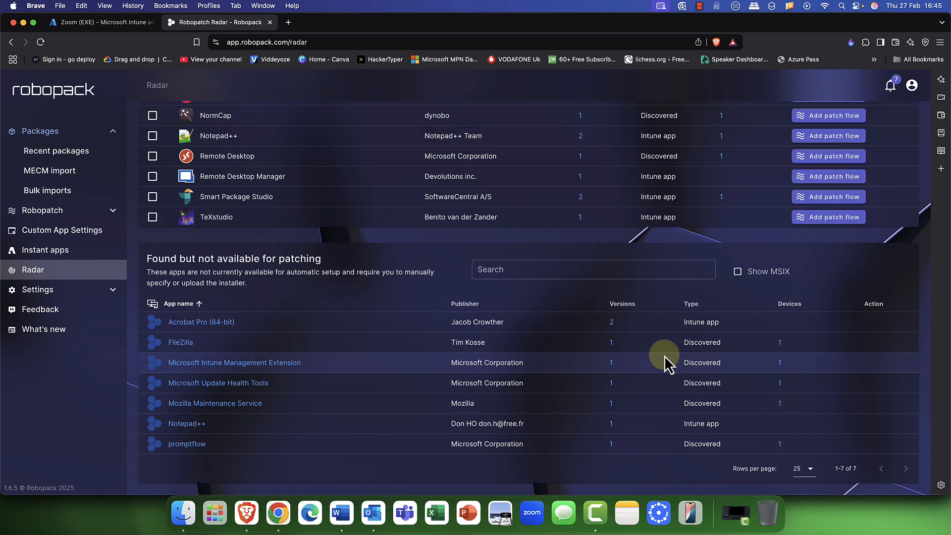
scroll(652, 352, "up", 15)
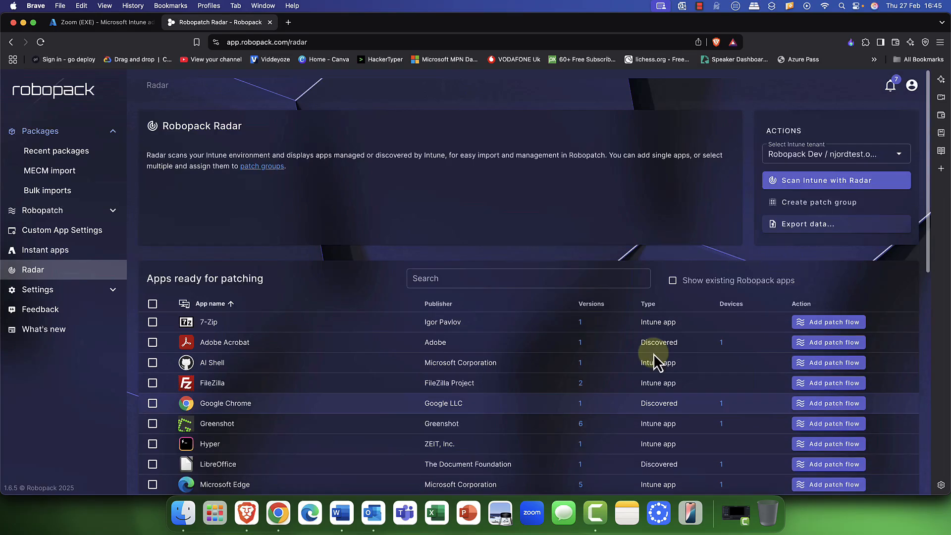